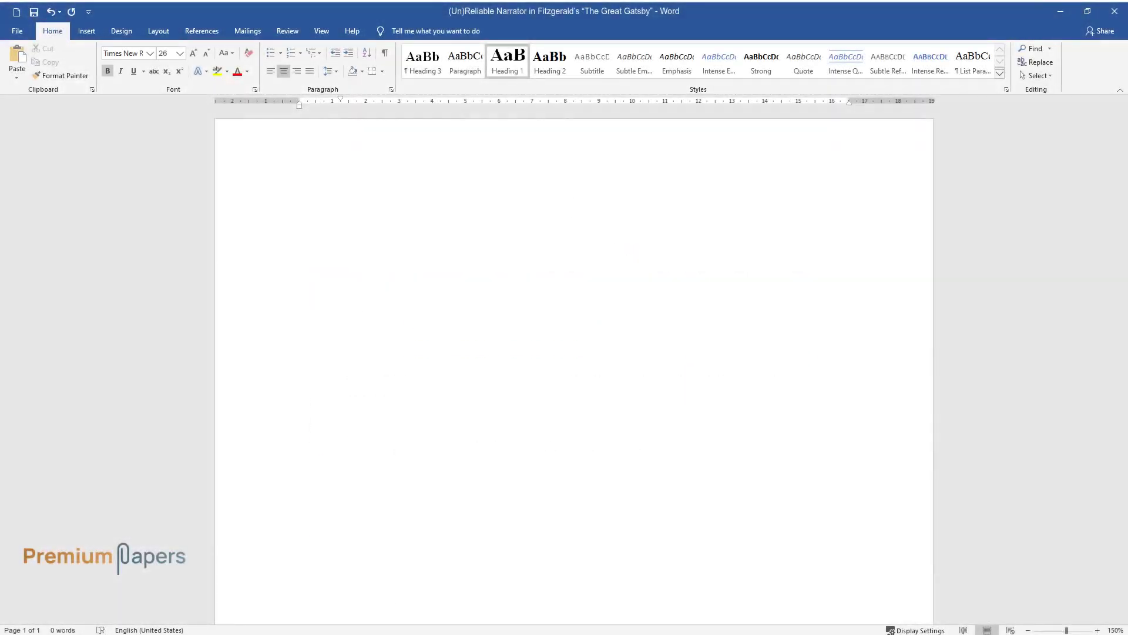
# - Enter the title '(Un)Reliable Narrator in Fitzgerald's "The Great Gatsby"' and start the paragraph 'Francis Scott Fitzgerald's…' below it
pyautogui.write('(Un)Reliable ')
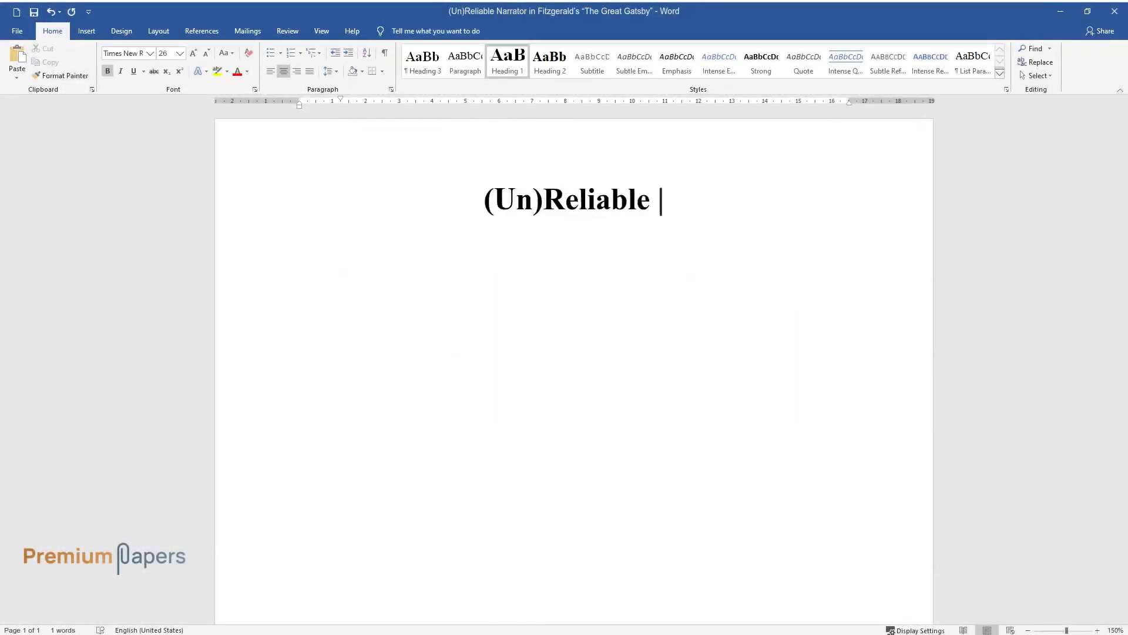
pyautogui.write('Narrator in Fitzgerald\'s "The Great Gatsby"')
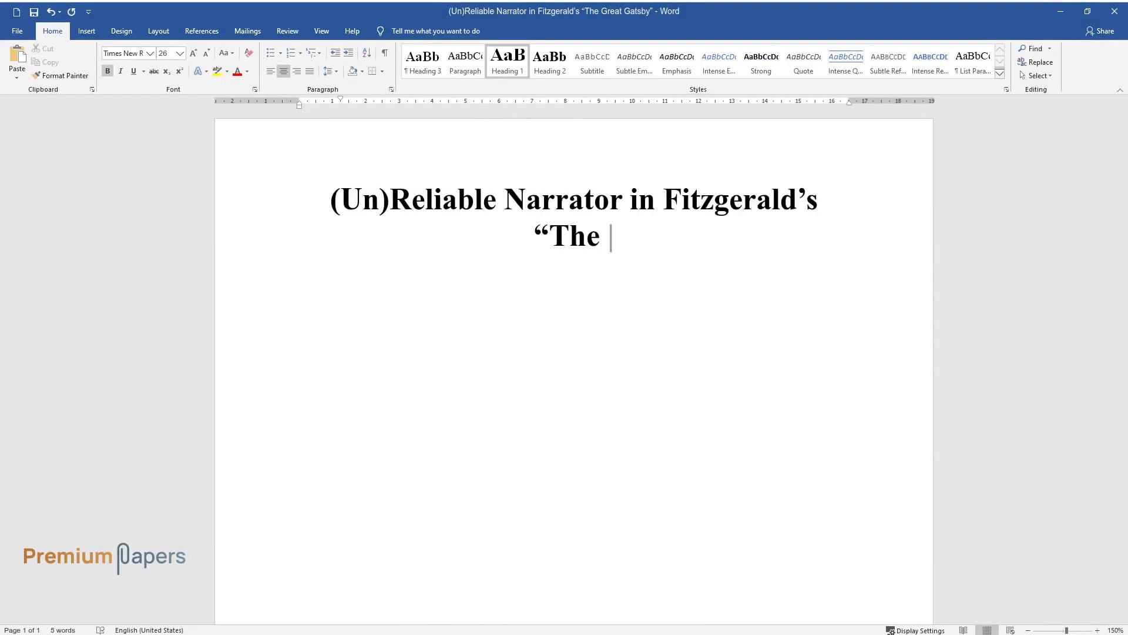
pyautogui.press('Return')
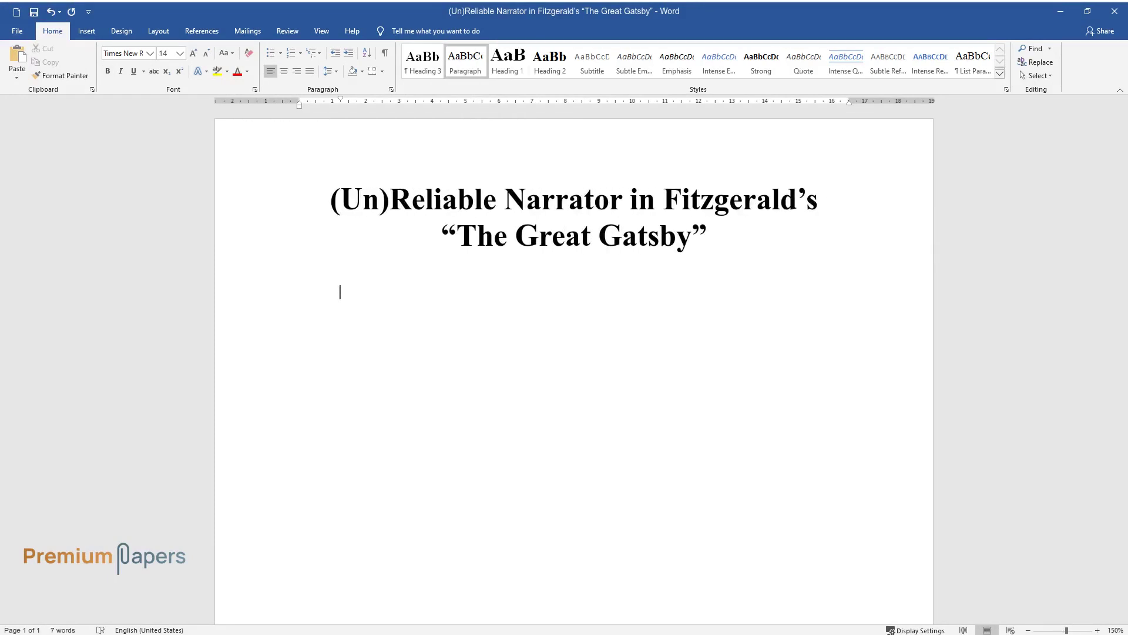
pyautogui.write('Francis Scott Fitzgerald\'s "The Great Gatsby" is ')
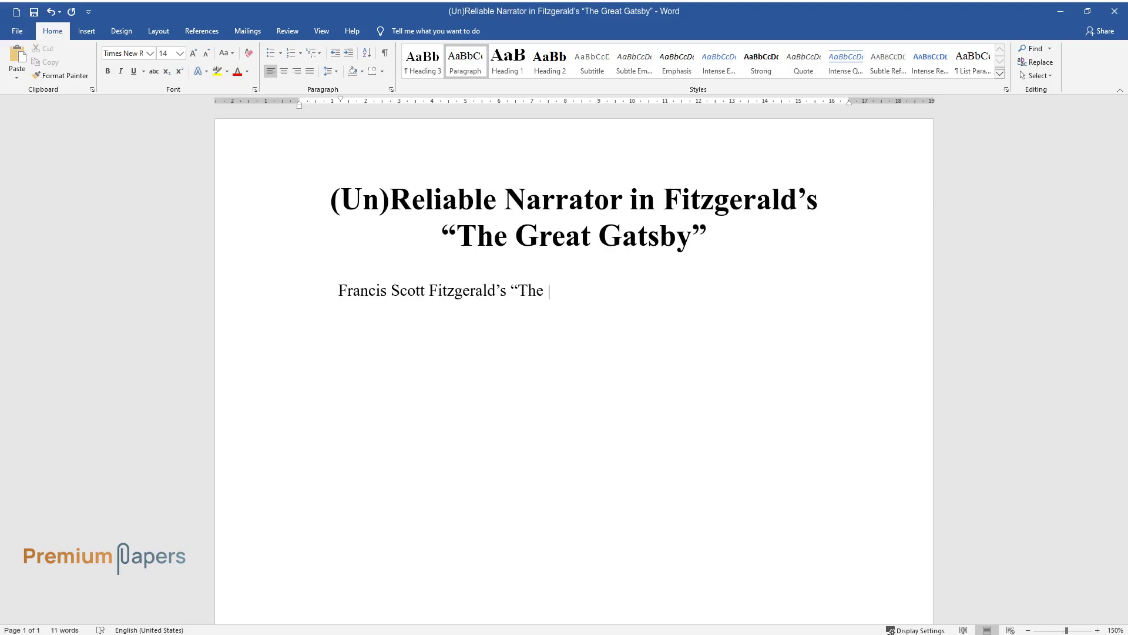
pyautogui.write('a novel recounted from the')
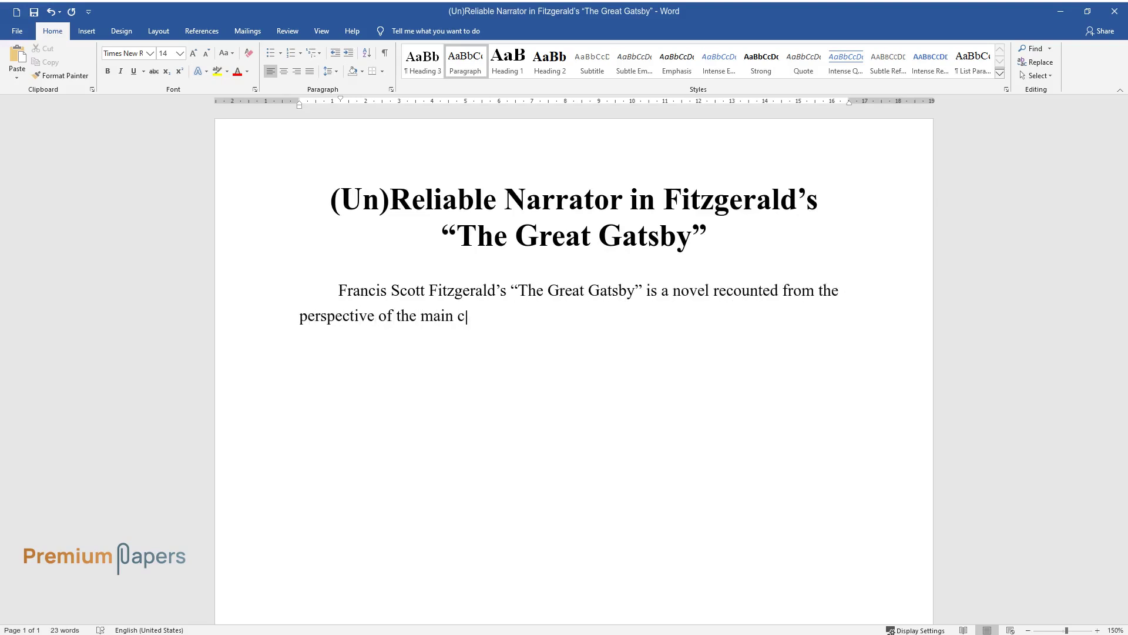
pyautogui.write(" Nick Carraway. Nick's as")
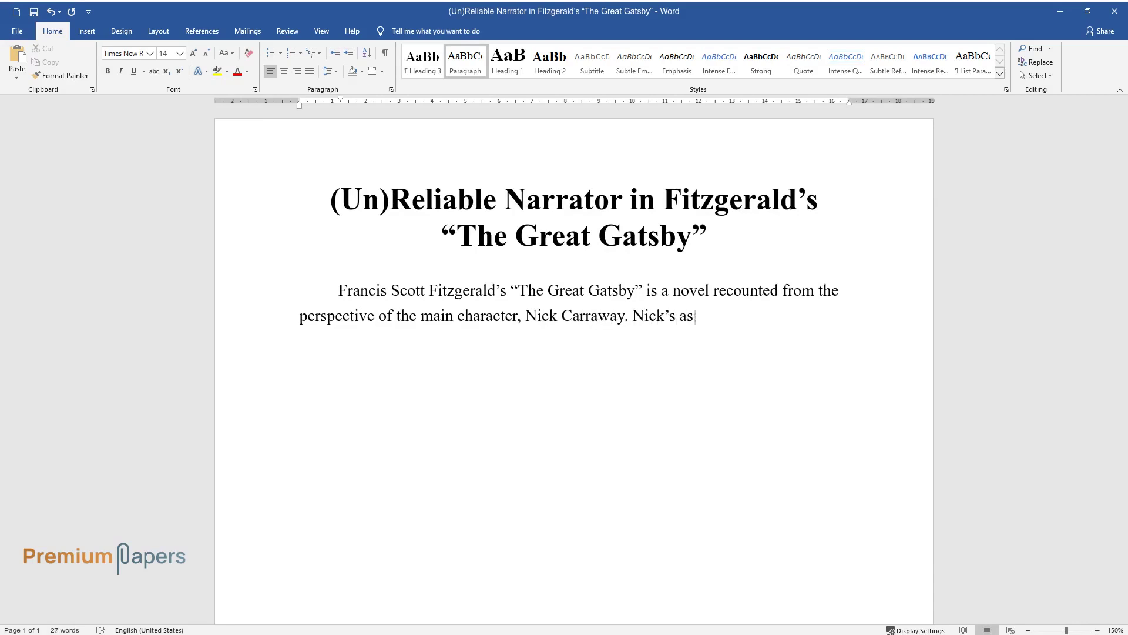
pyautogui.write('signment tale of J')
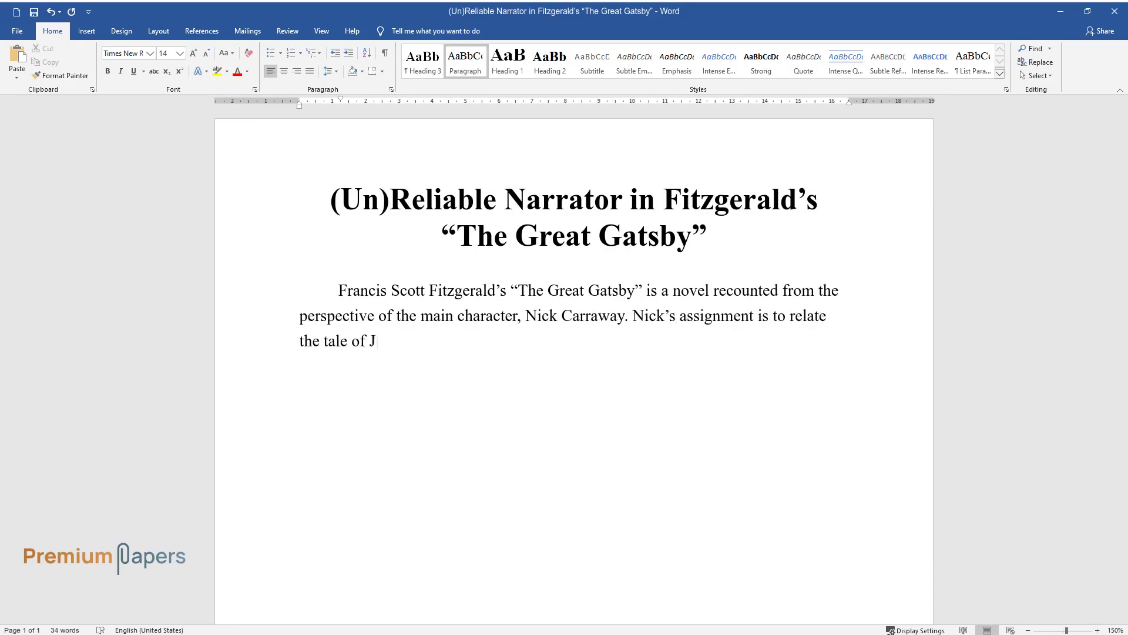
pyautogui.write('ay Gatsby, a wealthy and enigmatic')
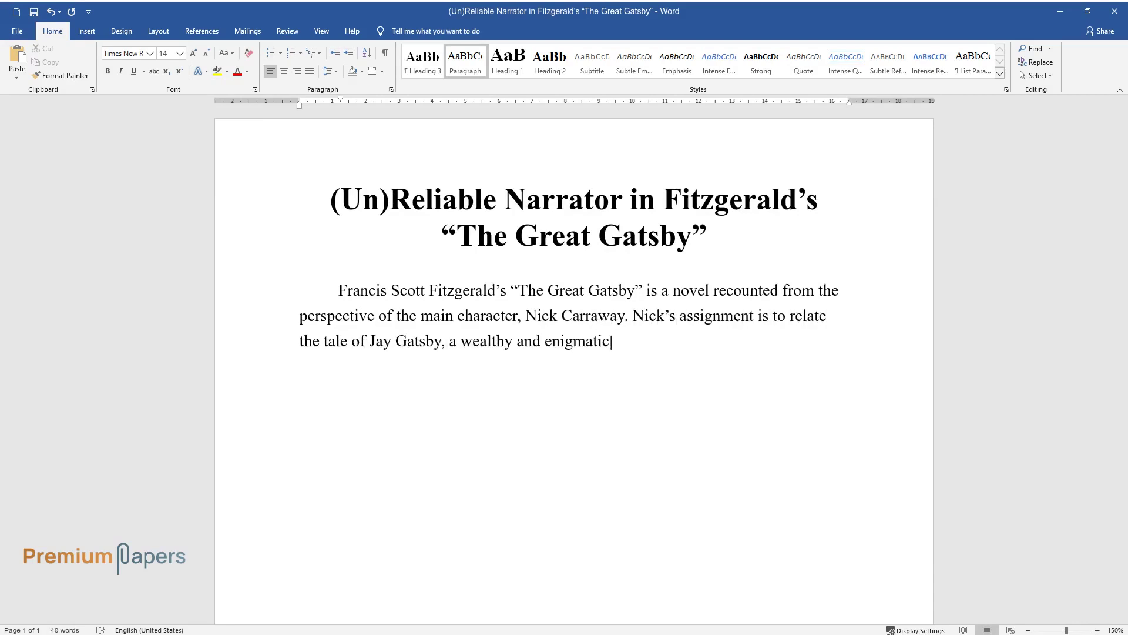
pyautogui.write(' character who throws lavish parties to win back Daisy Buchanan, his')
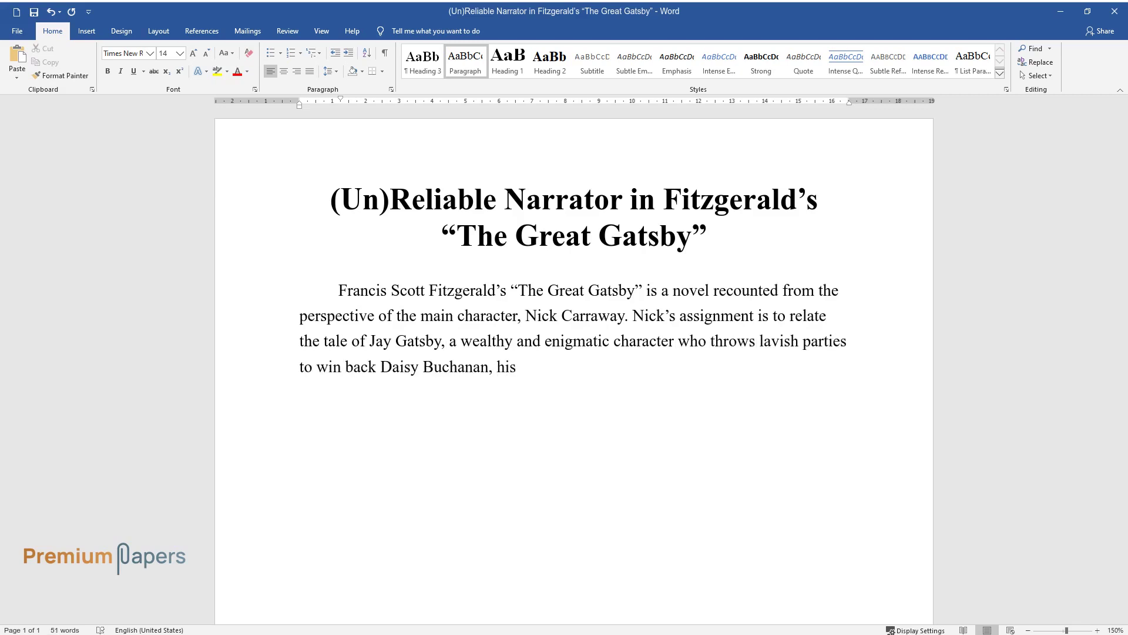
pyautogui.write(' ex-lover. The question of whether N')
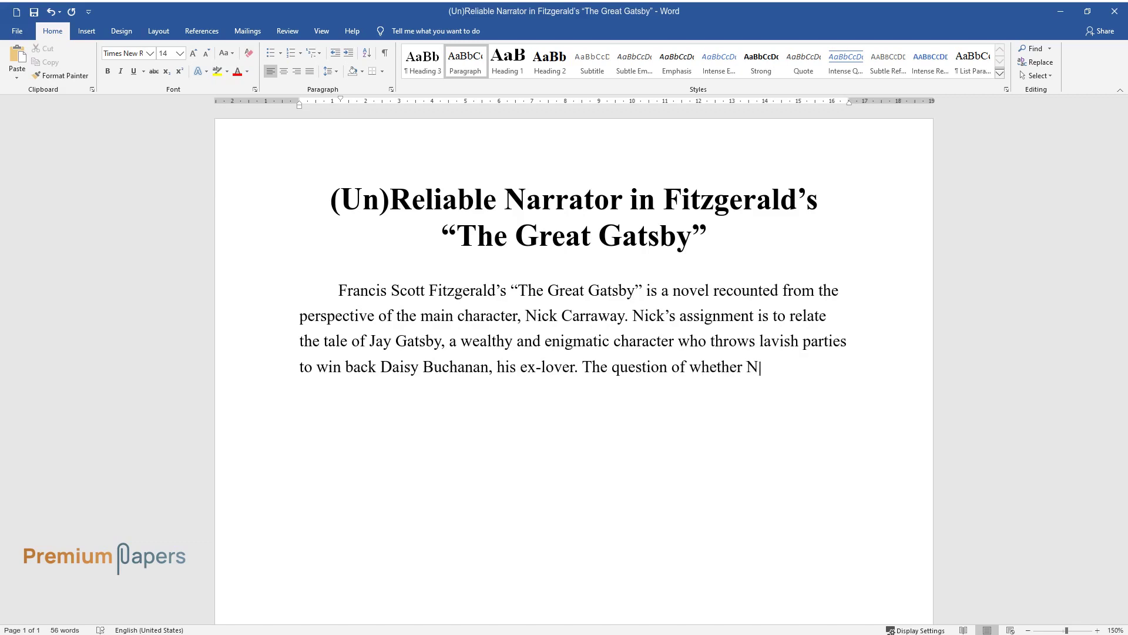
pyautogui.write('ick is a reliable or unreliable na')
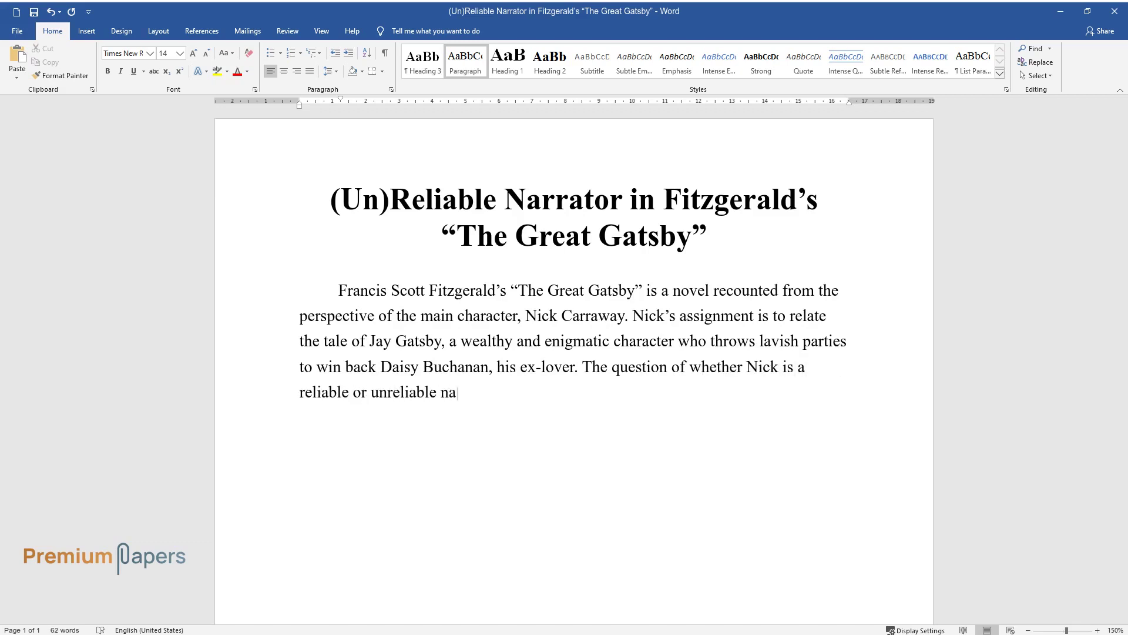
pyautogui.write('rrator has been a topic of debate ')
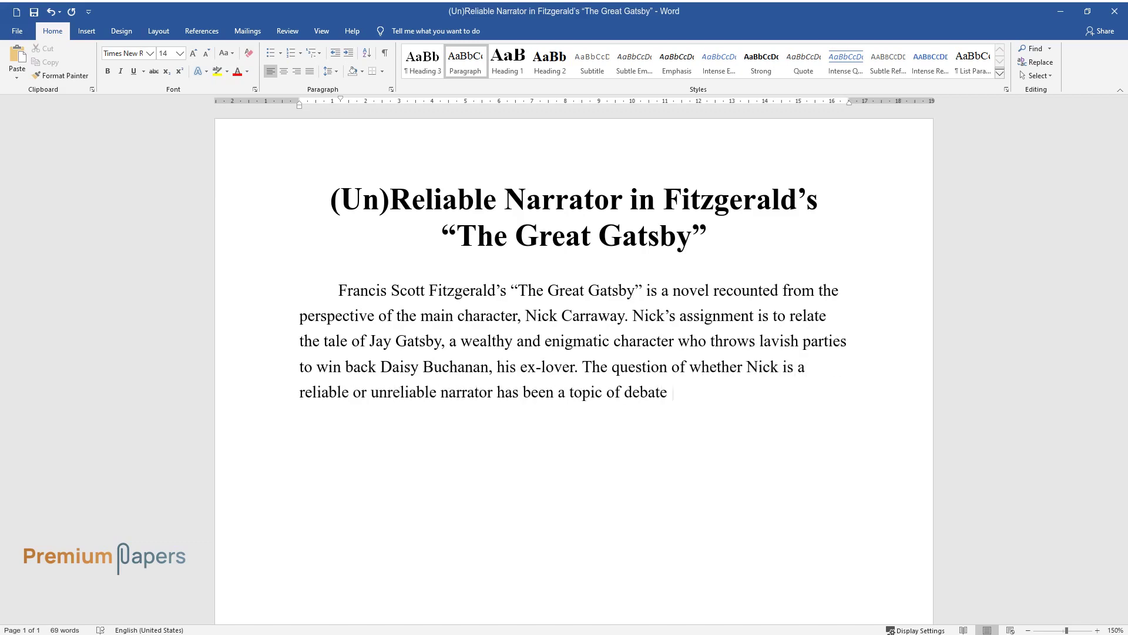
pyautogui.write('among literary scholars, but in thi')
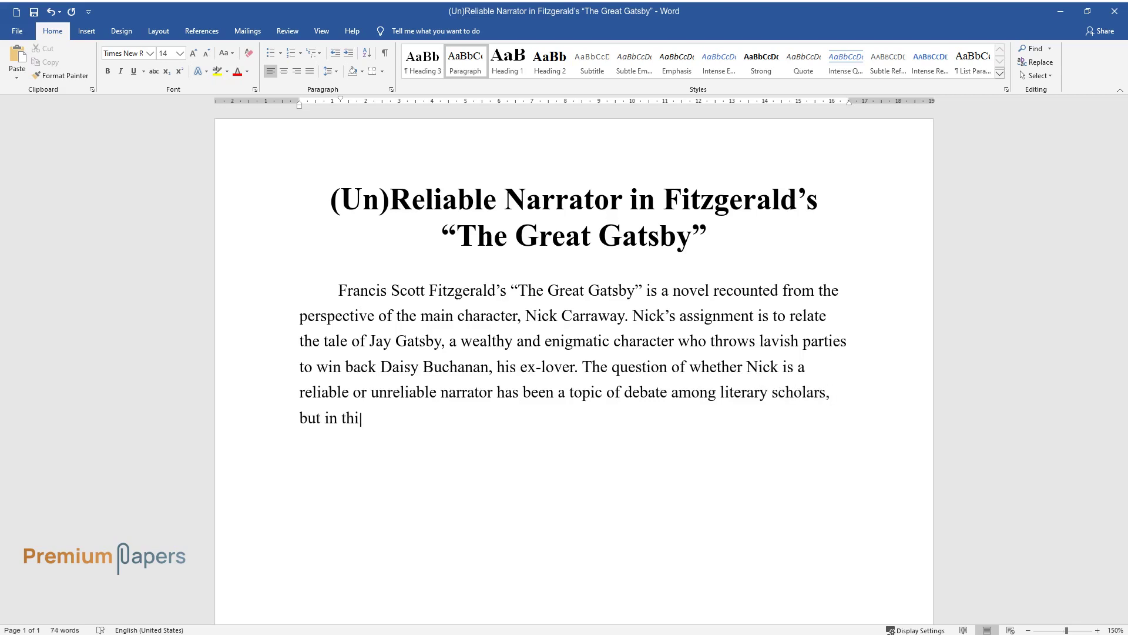
pyautogui.write('s case, I will argue that Nick is ')
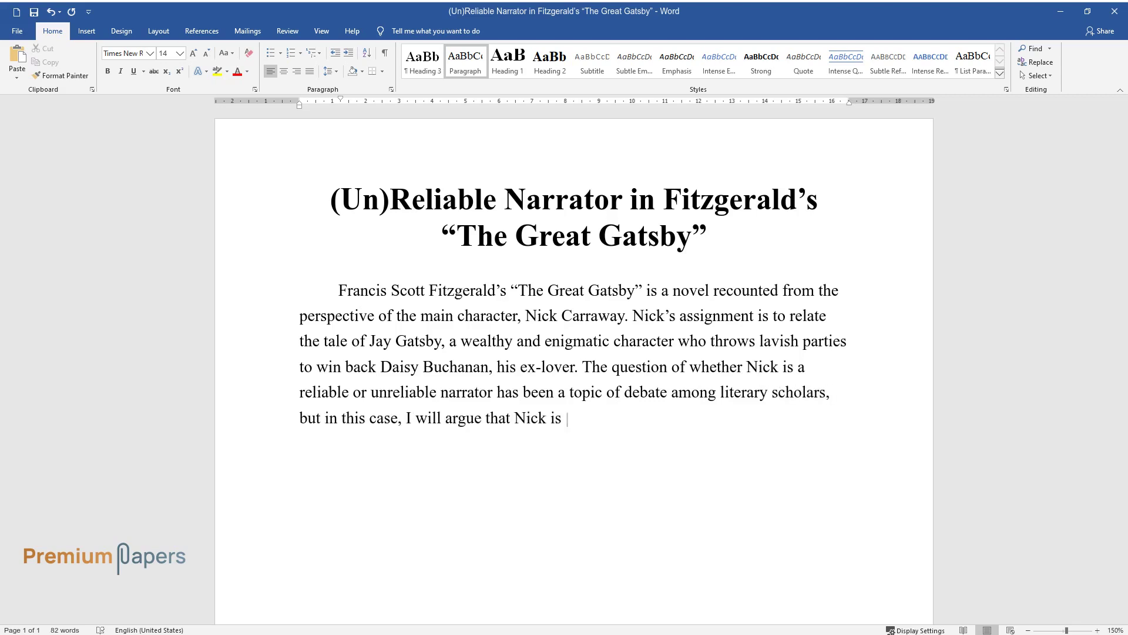
pyautogui.write('a questionable storyteller.')
# - End the introduction after 'questionable storyteller.' and start a new paragraph
pyautogui.press('Return')
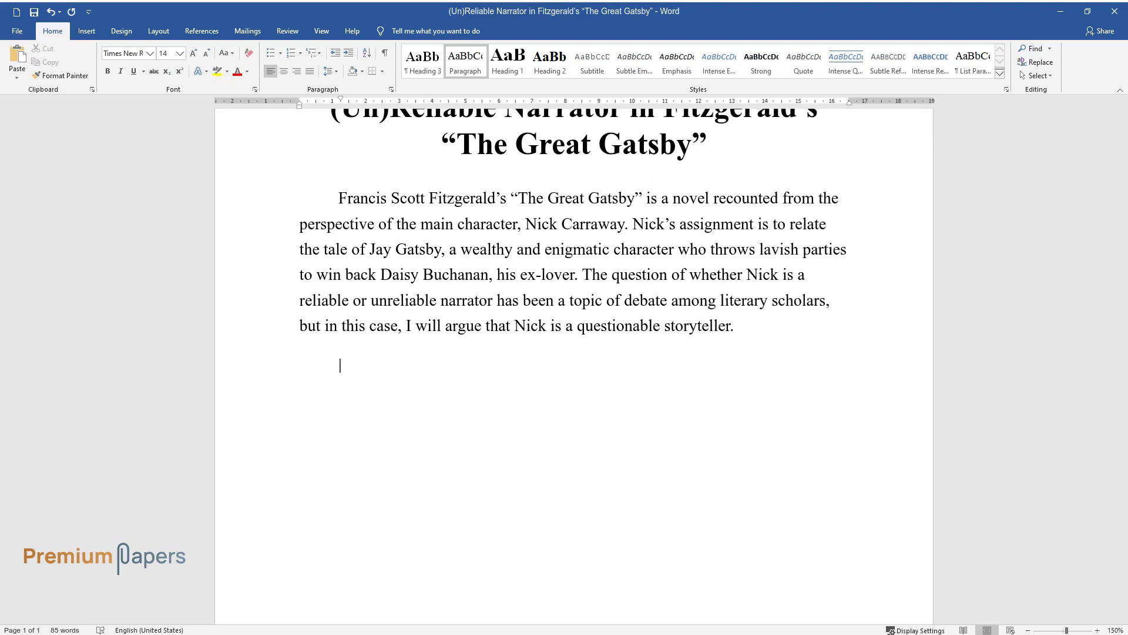
# - Write the 'Firstly, Nick's bias in favor of Gatsby…' paragraph ending 'as a raconteur.', then start a new paragraph
pyautogui.write("Firstly, Nick's bias in favor of Gatsby ")
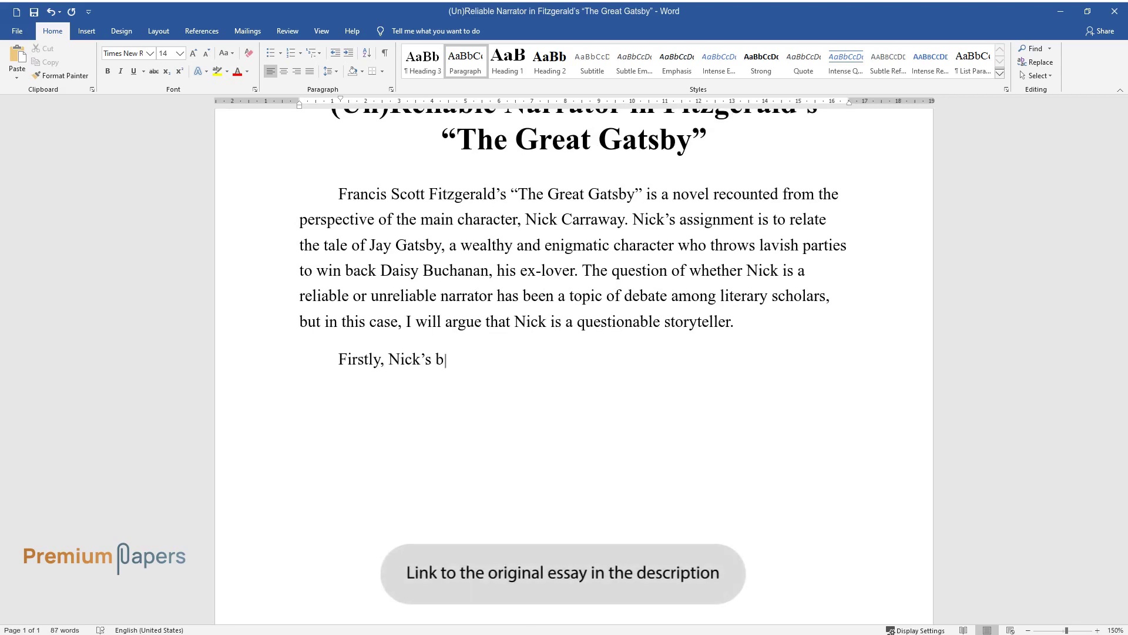
pyautogui.write('colors h')
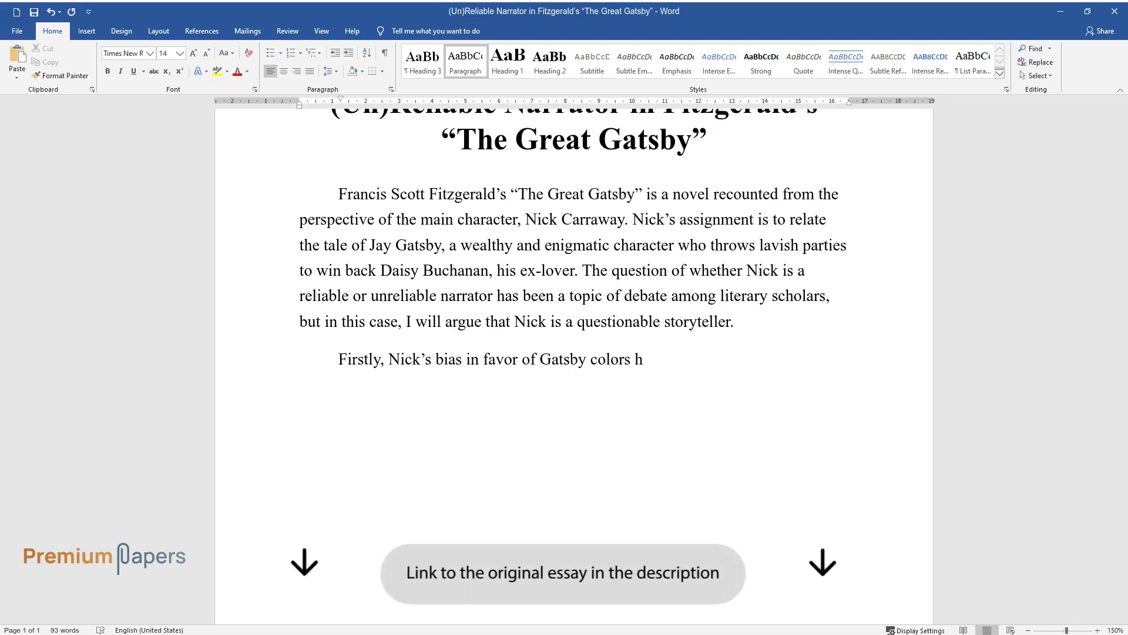
pyautogui.write('ow he recounts the story. Nick ')
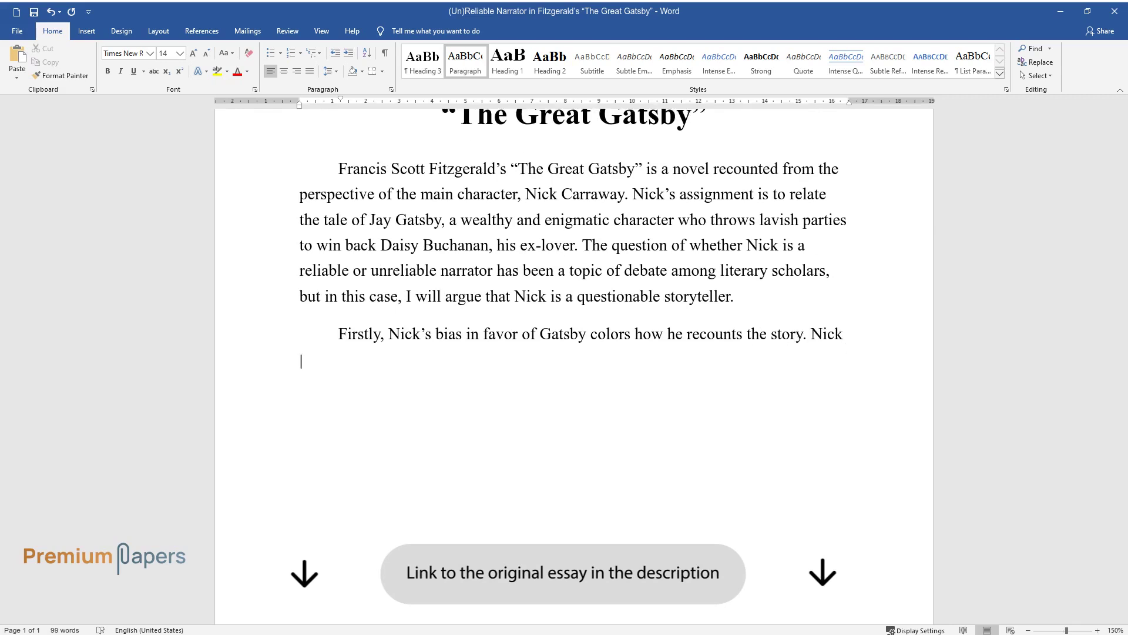
pyautogui.write("respects Gatsby's aspiration and")
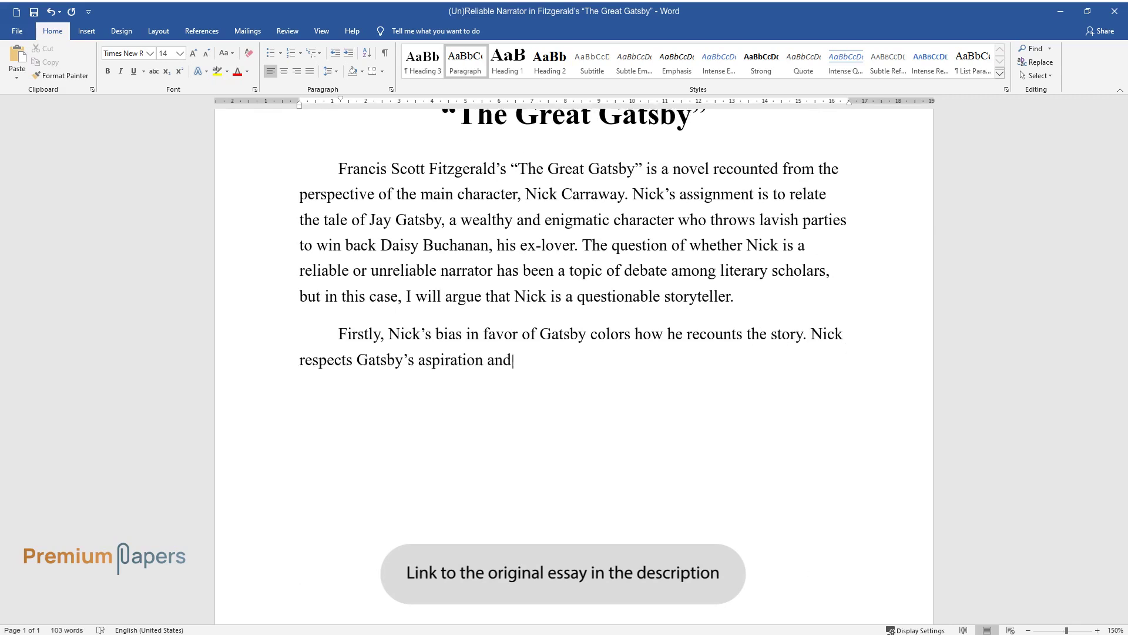
pyautogui.write(' drive for the American Dream.')
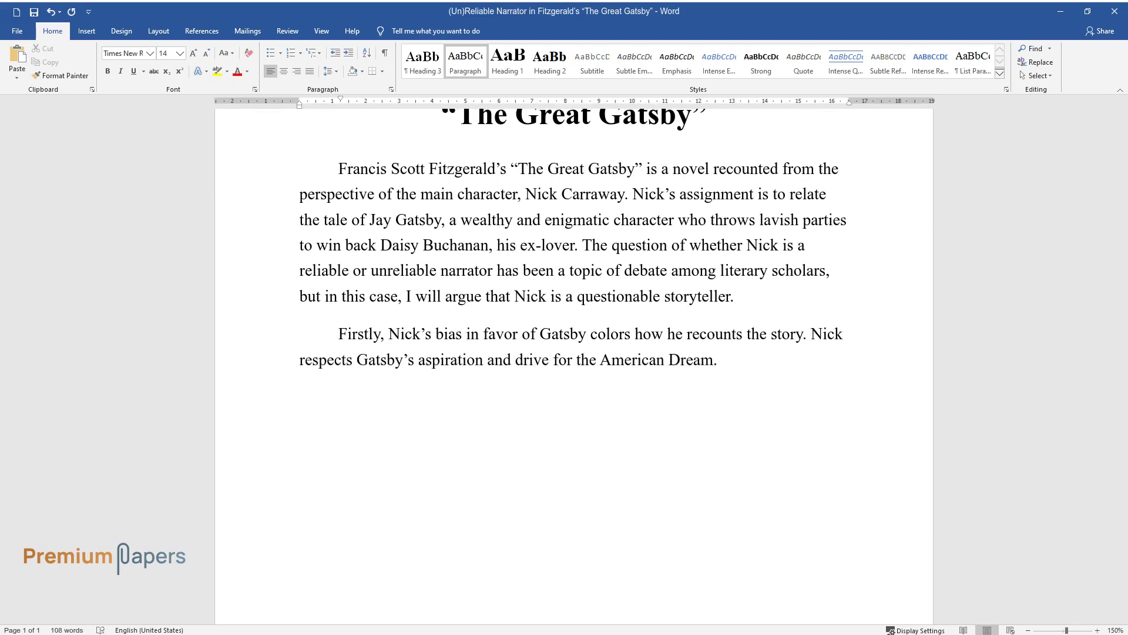
pyautogui.write(" Nick's judgment is clouded by t")
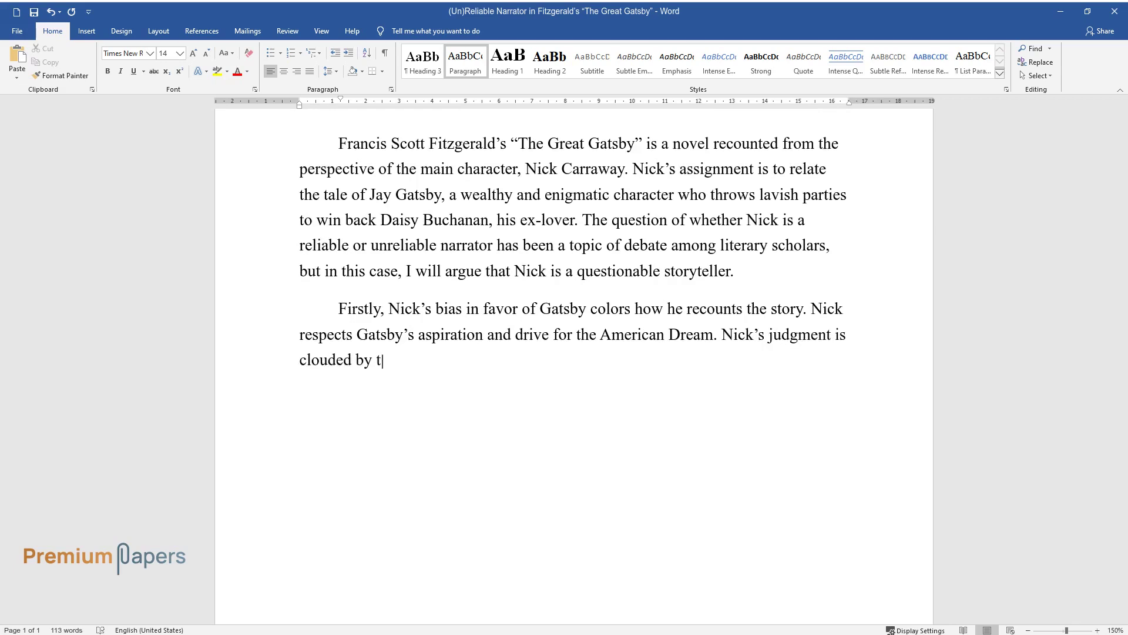
pyautogui.write('his admiration, causing him to ')
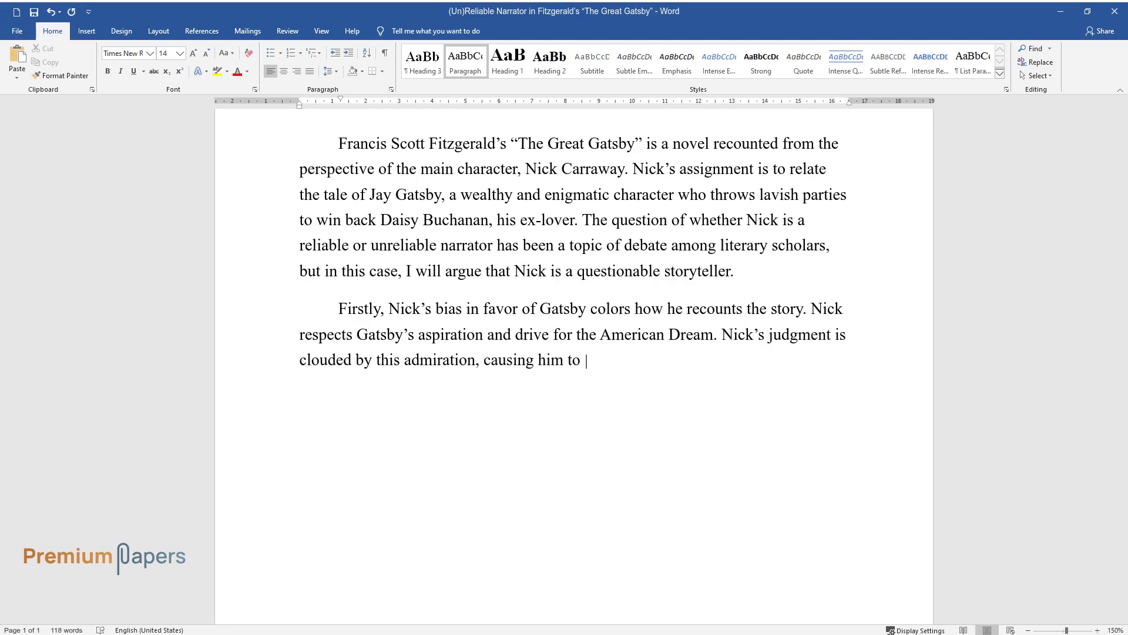
pyautogui.write("ignore Gatsby's faults. For inst")
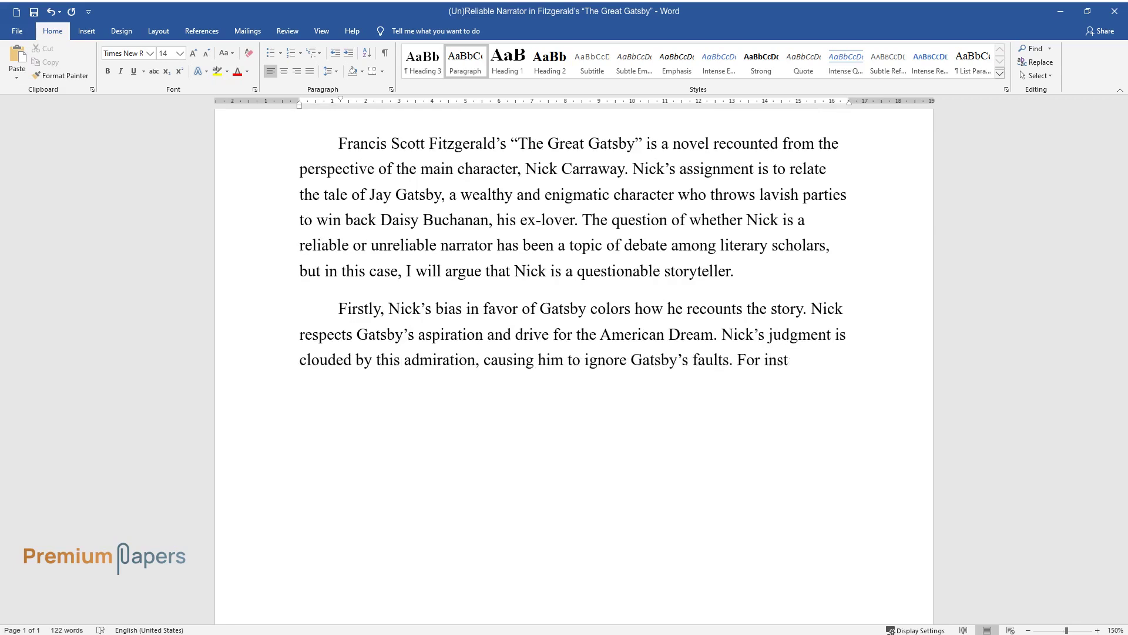
pyautogui.write('ance, Nick cannot recogn')
pyautogui.write('ize the')
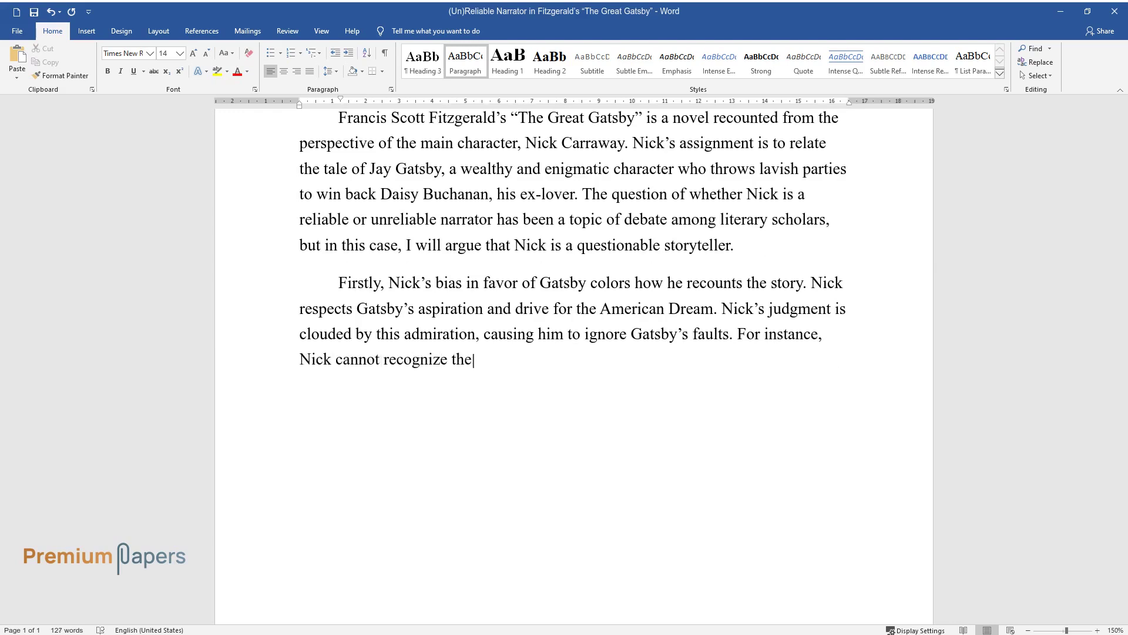
pyautogui.write(" immorality of Gatsby's business transa")
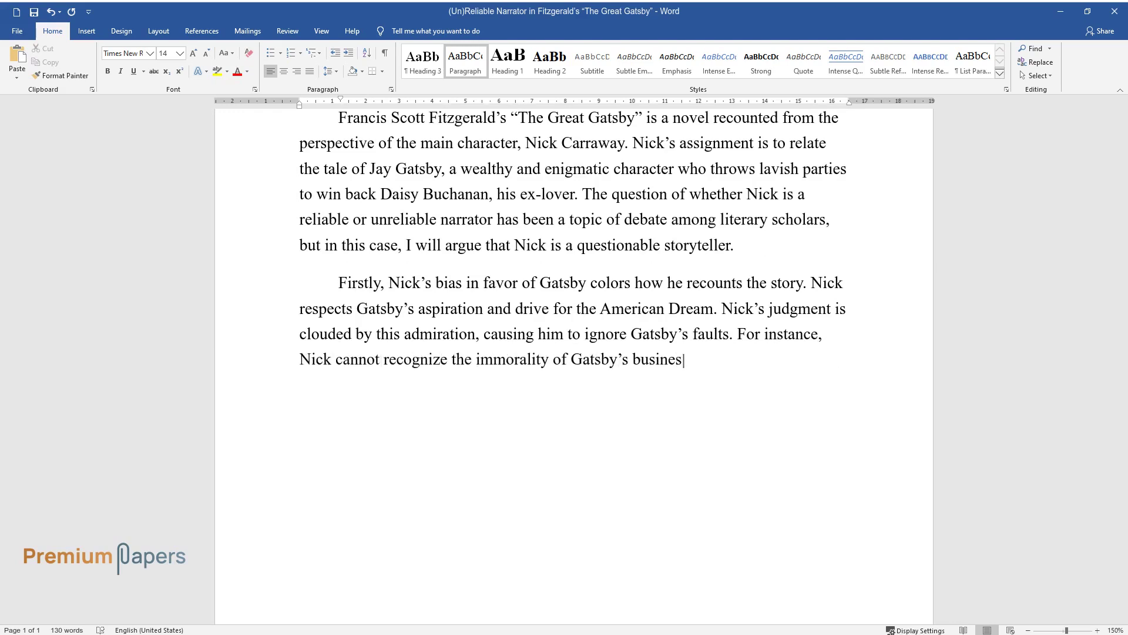
pyautogui.write('ctions, which entail illegal pr')
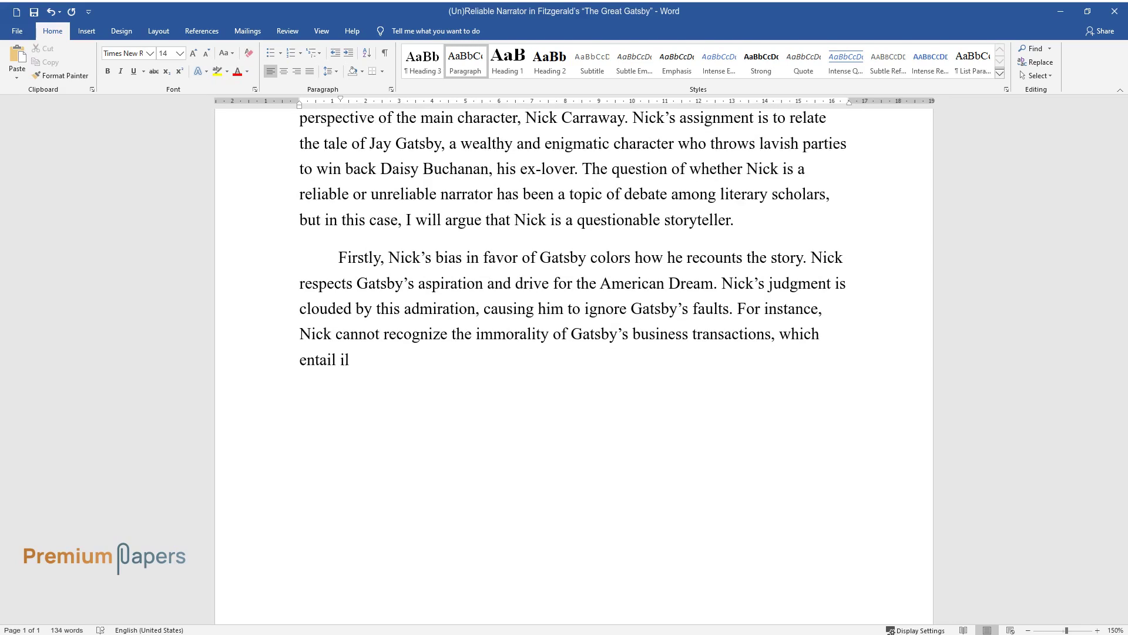
pyautogui.write('actices such as bootlegg')
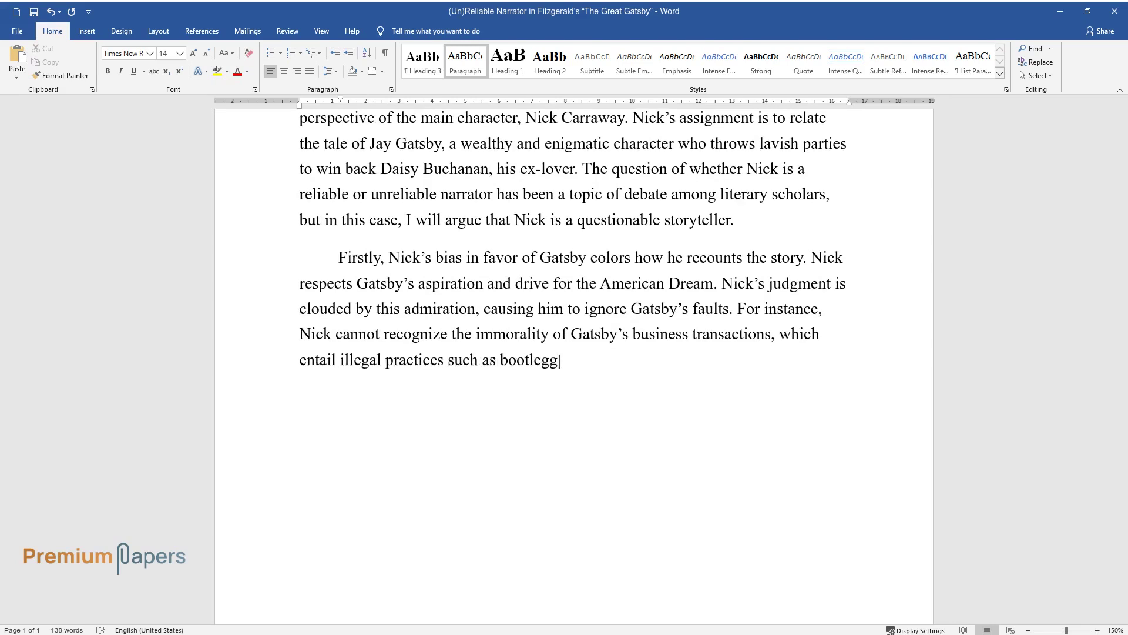
pyautogui.write('ing. The bias against Gatsby da')
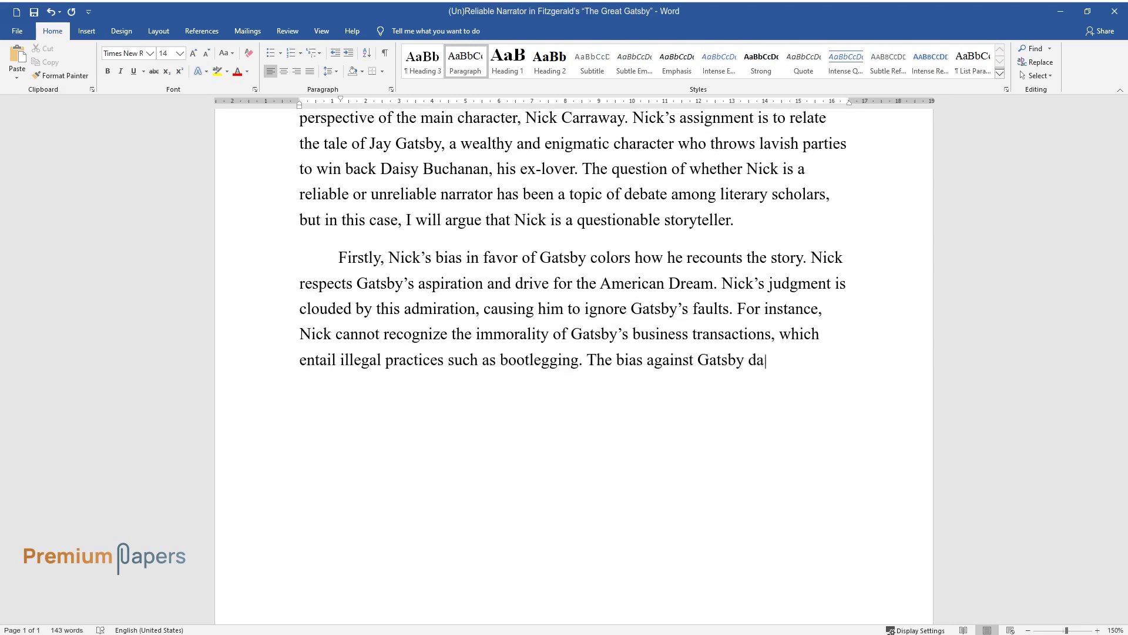
pyautogui.write("mages Nick's trustworthiness as a racon")
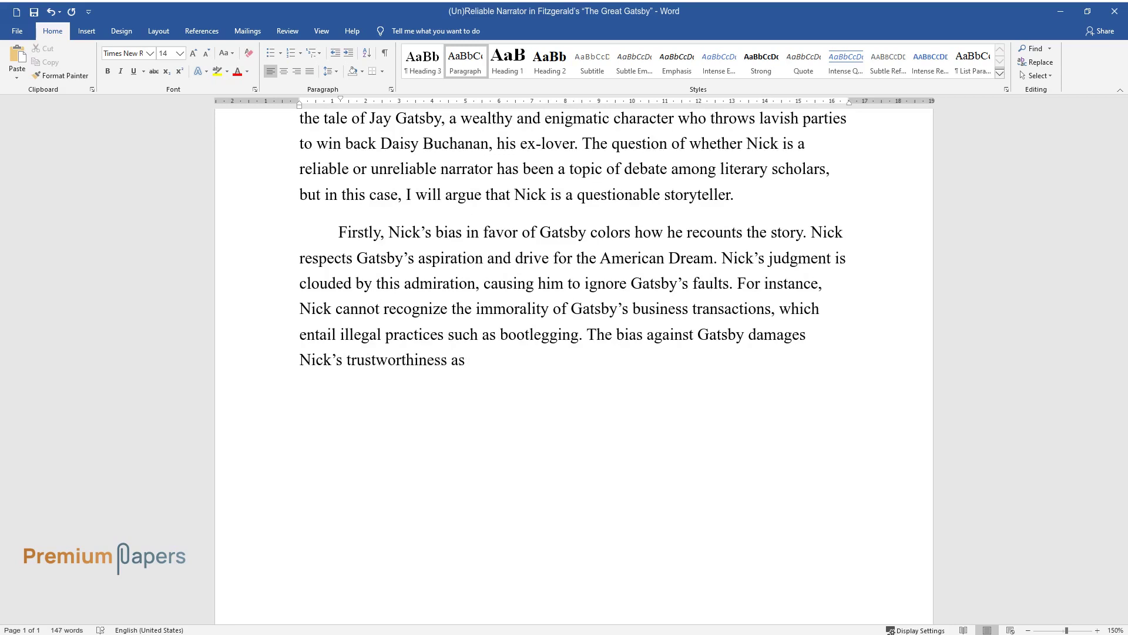
pyautogui.write('teur.')
pyautogui.press('Return')
# - Write the 'Furthermore…' paragraph on Nick's constrained viewpoint, ending 'the novel's events.', then start a new paragraph
pyautogui.write('F')
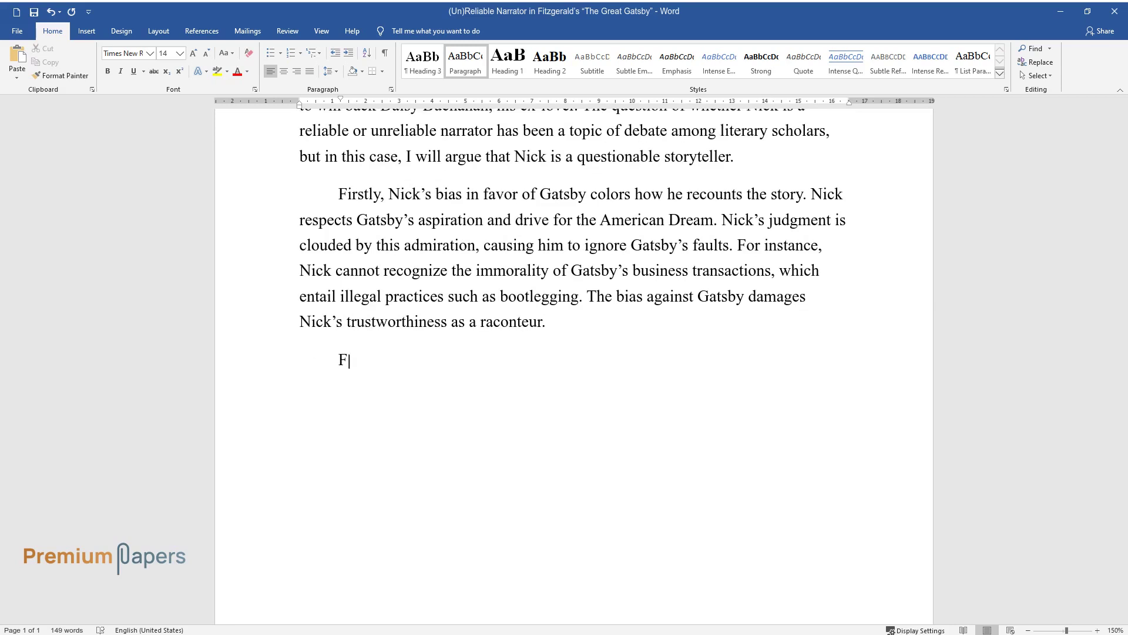
pyautogui.write('urthermore, Nick is a faulty chroni')
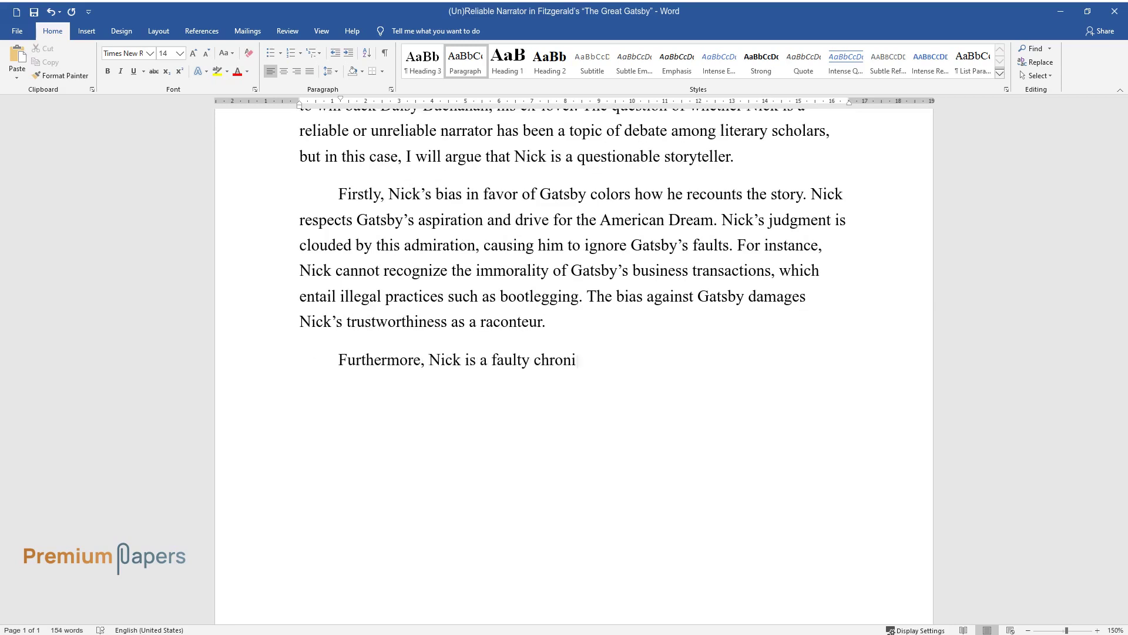
pyautogui.write('cler due to his constrained viewpoi')
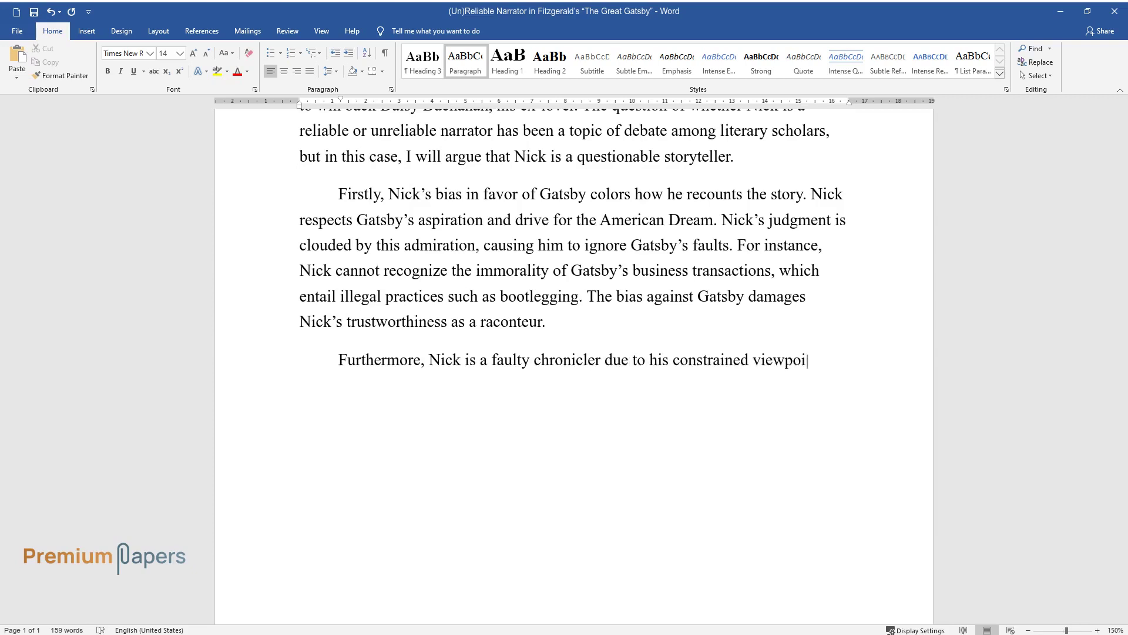
pyautogui.write('nt on the events. Nick is the only ')
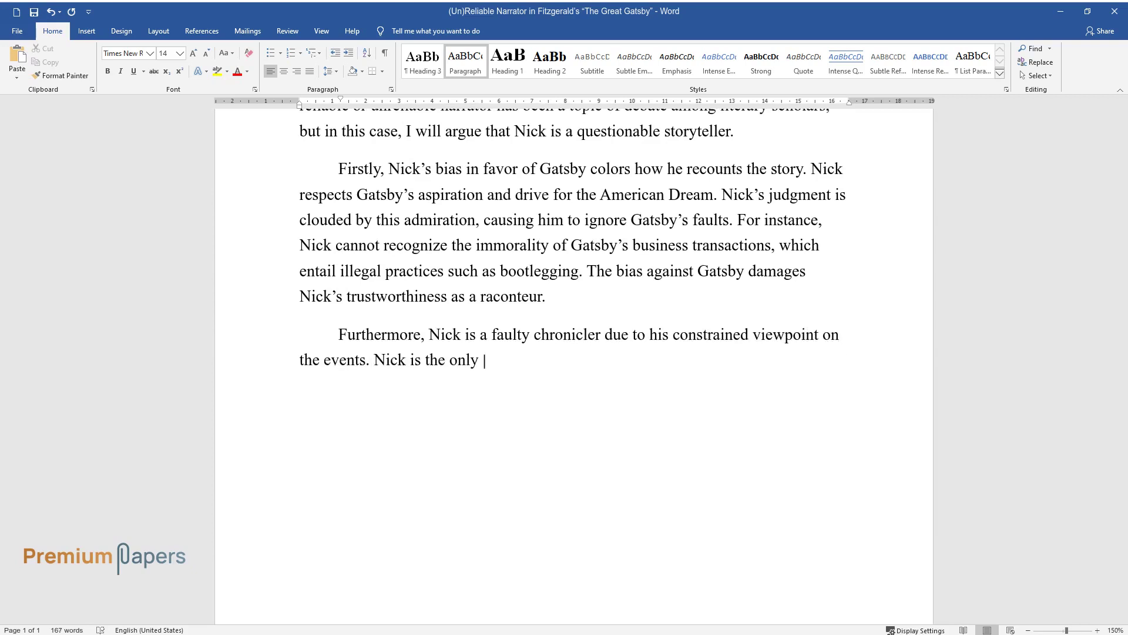
pyautogui.write('character whose perspective is used')
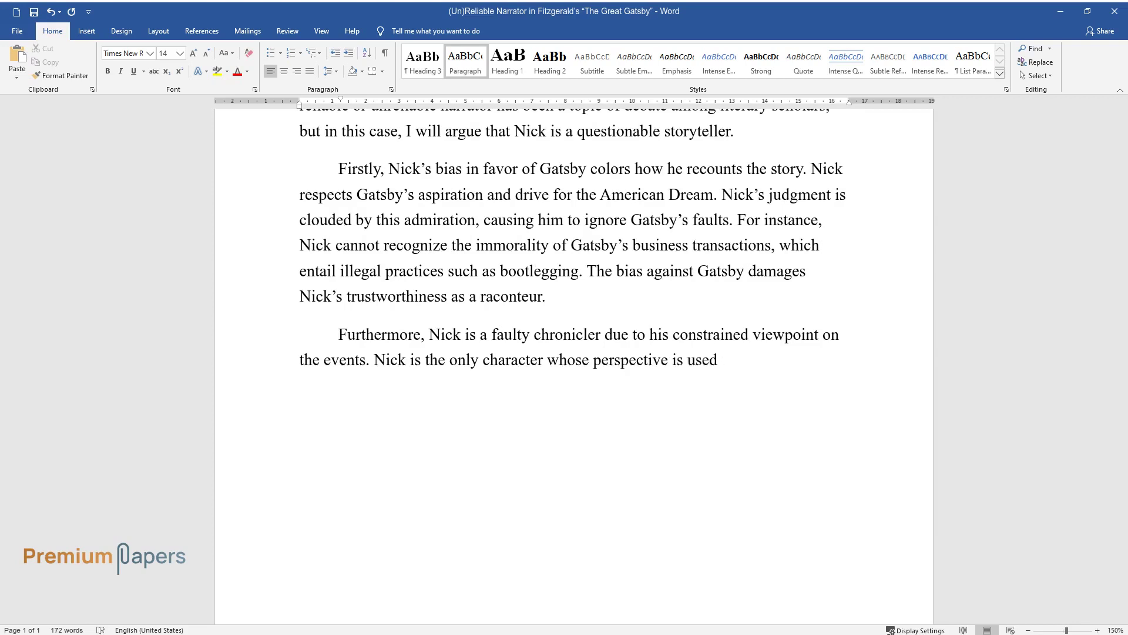
pyautogui.write(' to recount the story and is not pre')
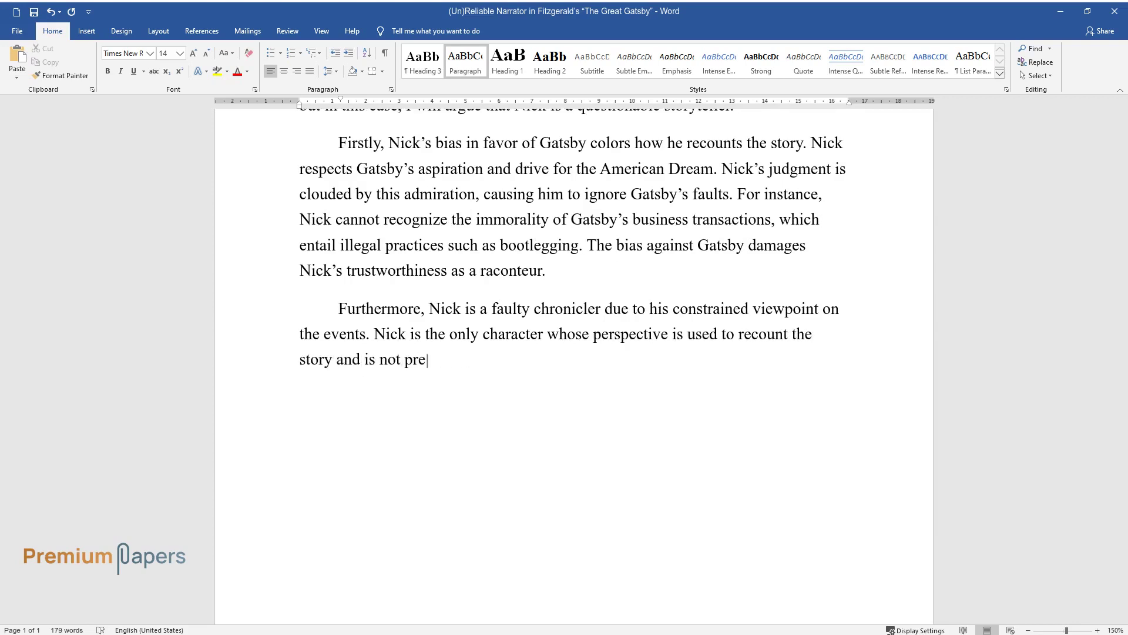
pyautogui.write("sent for all of the novel's events. This imp")
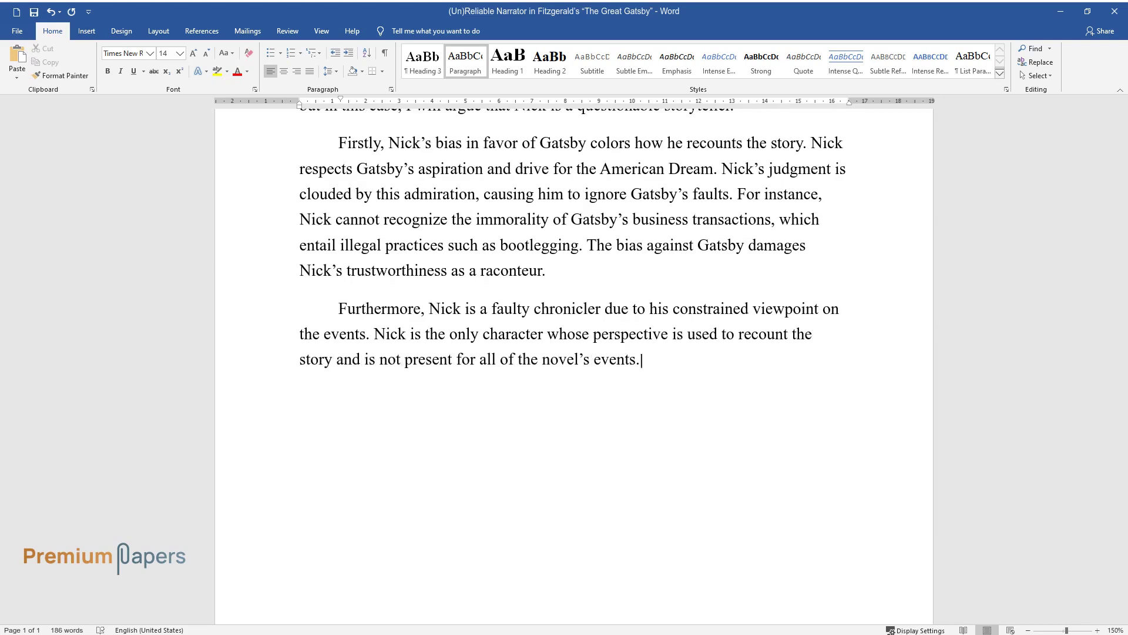
pyautogui.write('lies that only what Nick s')
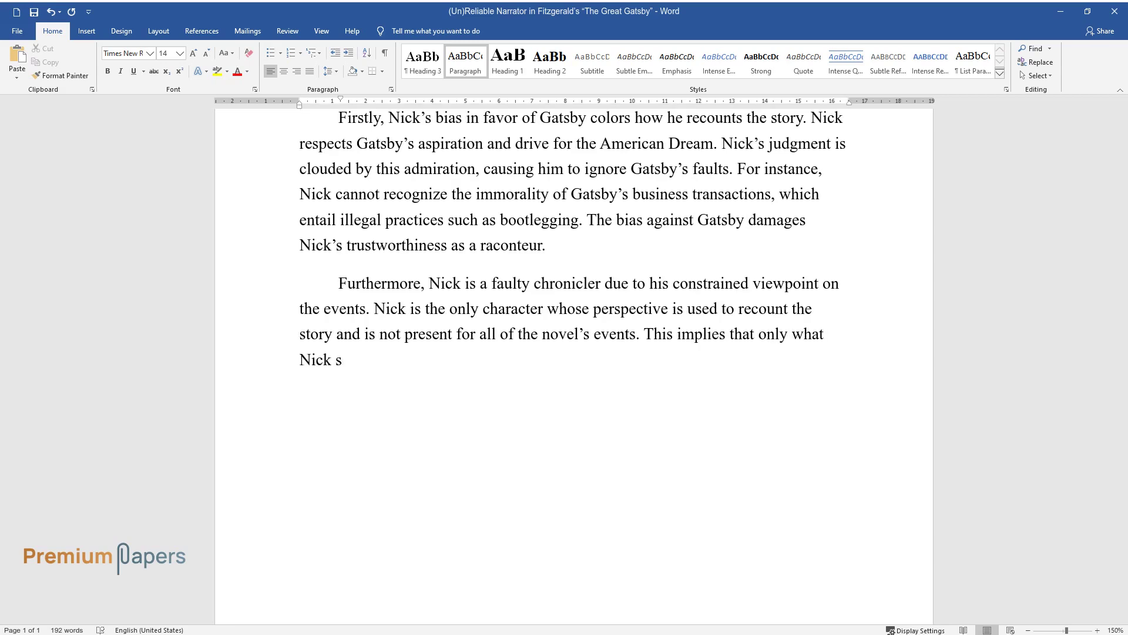
pyautogui.write('ees and knows is revealed to the ob')
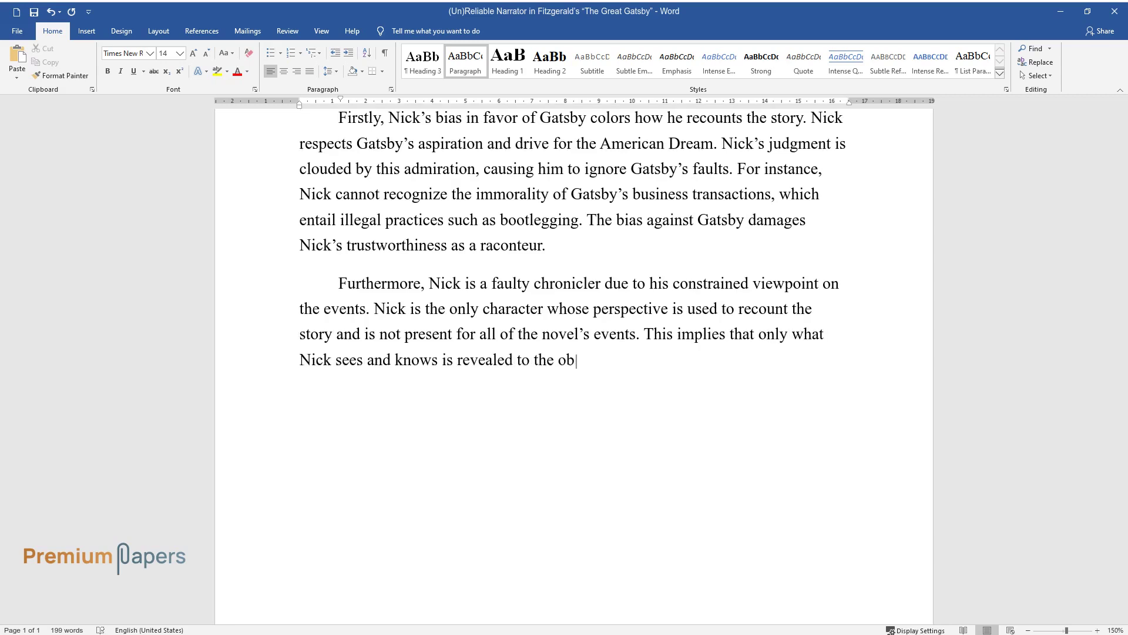
pyautogui.write('server. For example, Nick must depe')
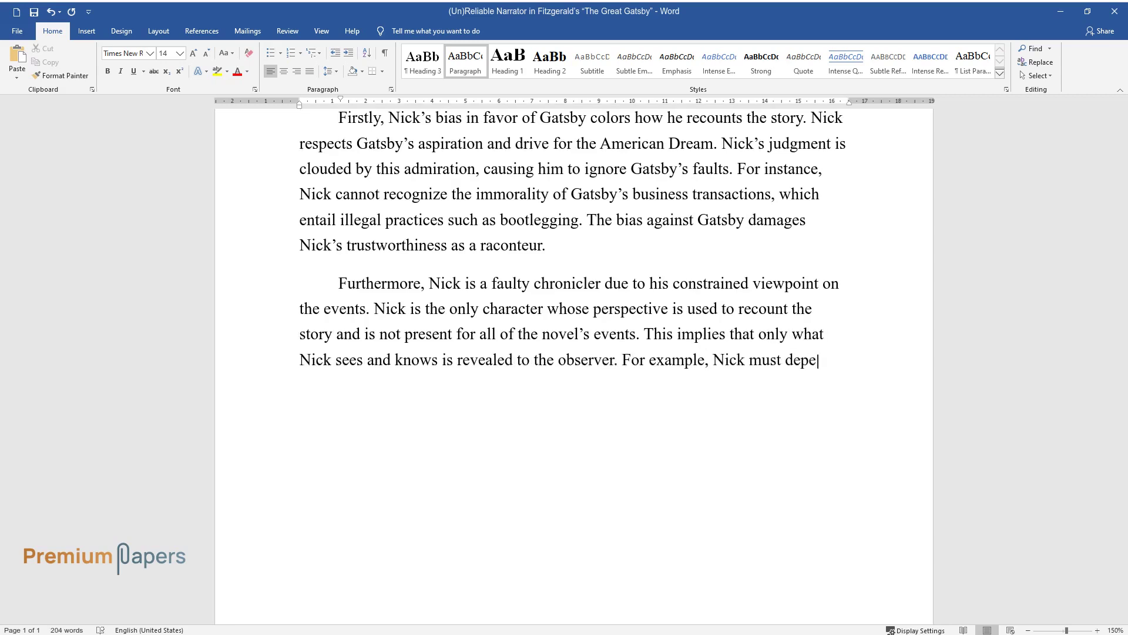
pyautogui.write("nd on Gatsby's account of what tran")
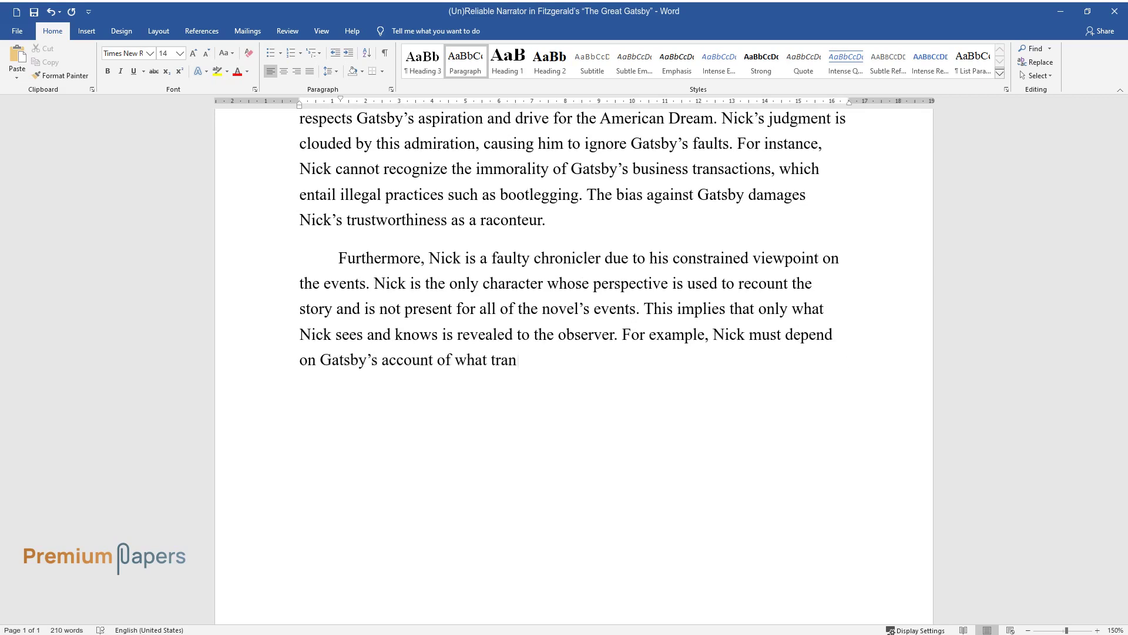
pyautogui.write('spired because he is not present wh')
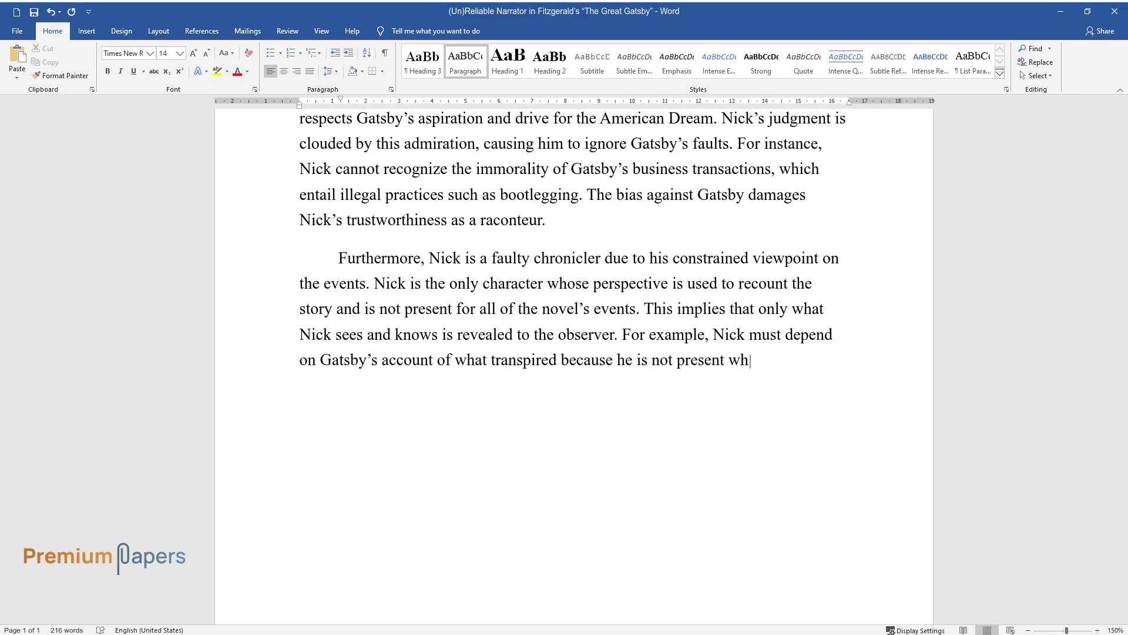
pyautogui.write('en Gatsby and Daisy resume their re')
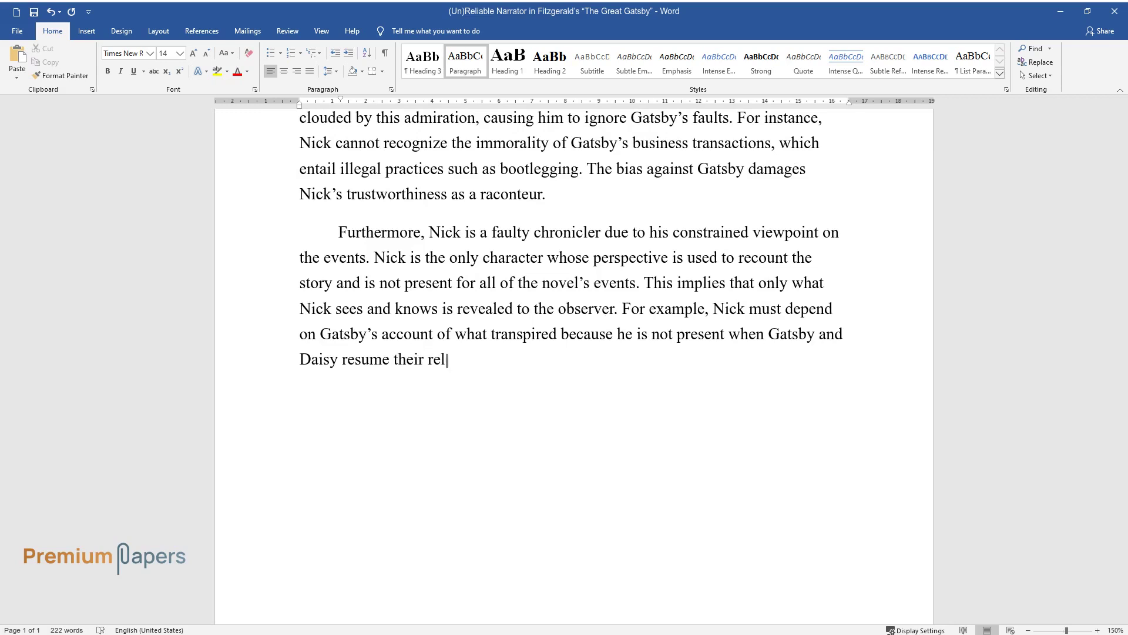
pyautogui.write('lationship. Due to this constrained ')
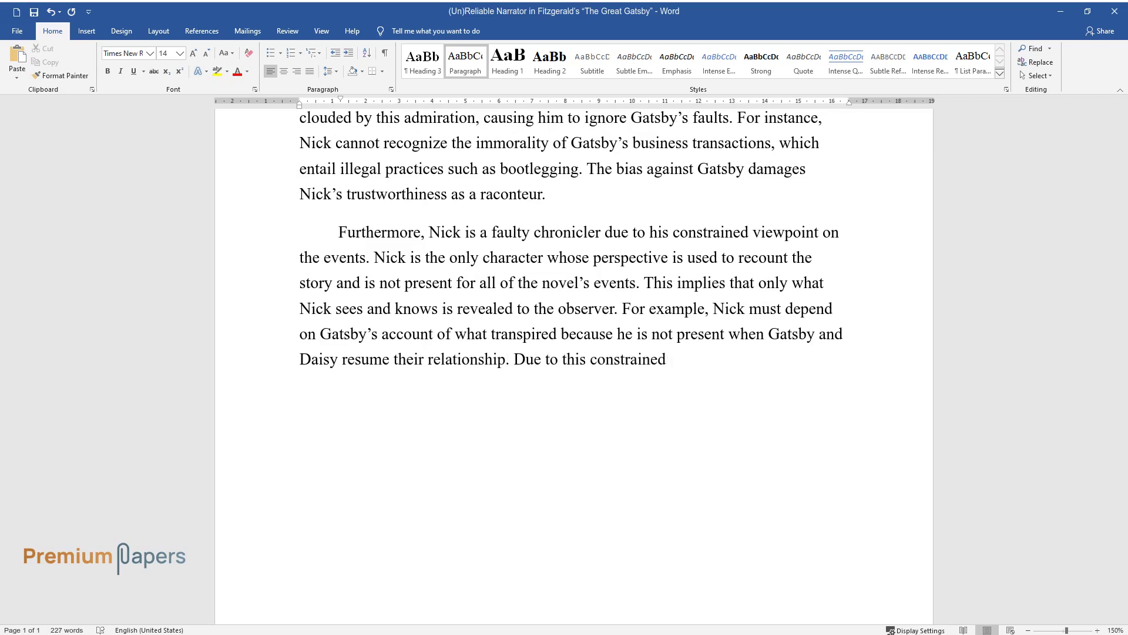
pyautogui.write('perspective, it is challenging for ')
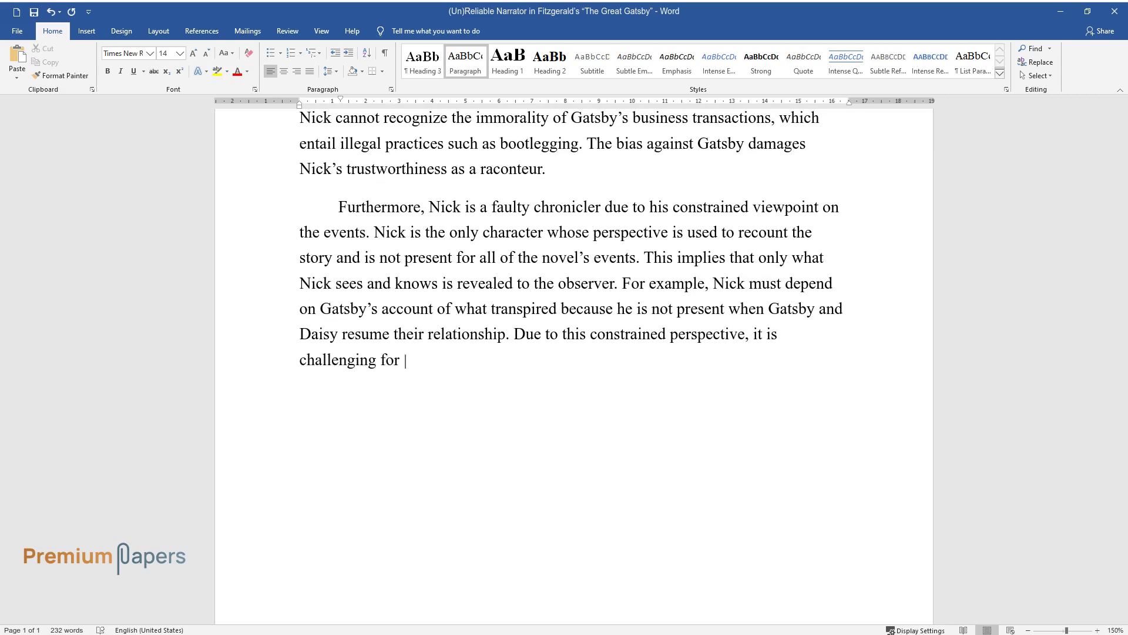
pyautogui.write('the reader to develop a thorough un')
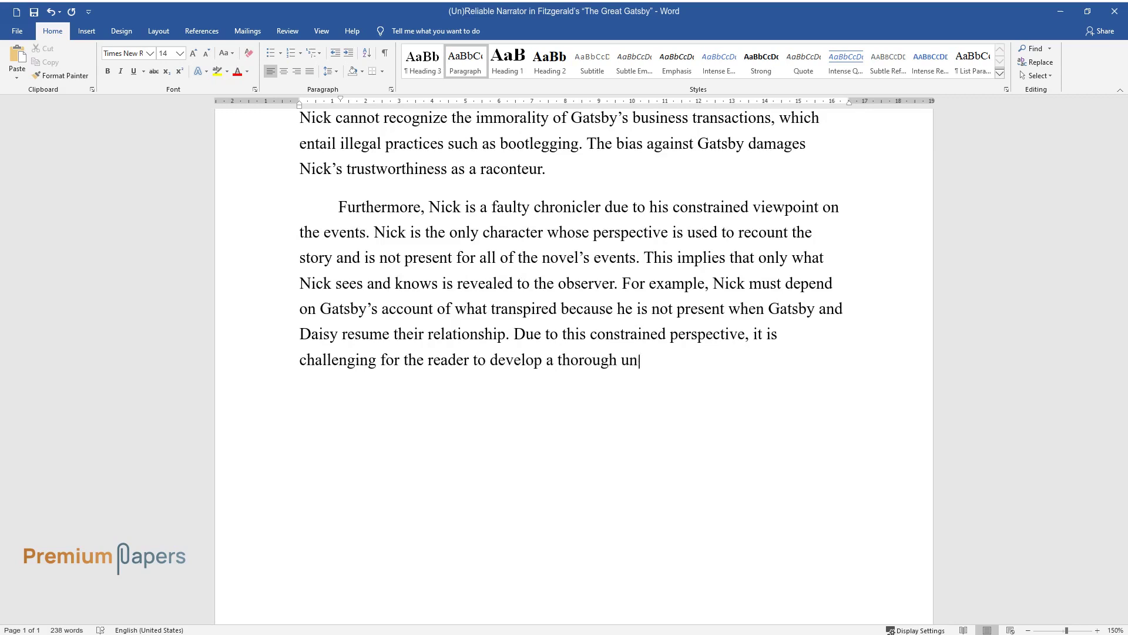
pyautogui.write("derstanding of the novel's events.")
pyautogui.press('Return')
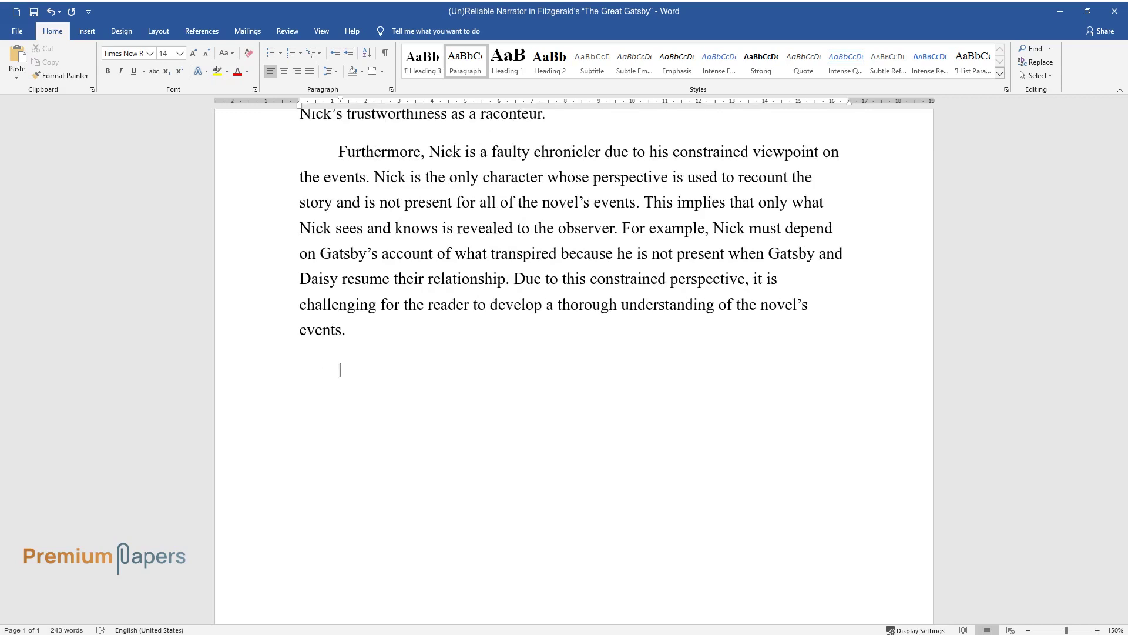
# - Write the 'Another reason…' paragraph on Nick's inconsistent narrative, ending 'a negative light.', then start a new paragraph
pyautogui.write('Another rea')
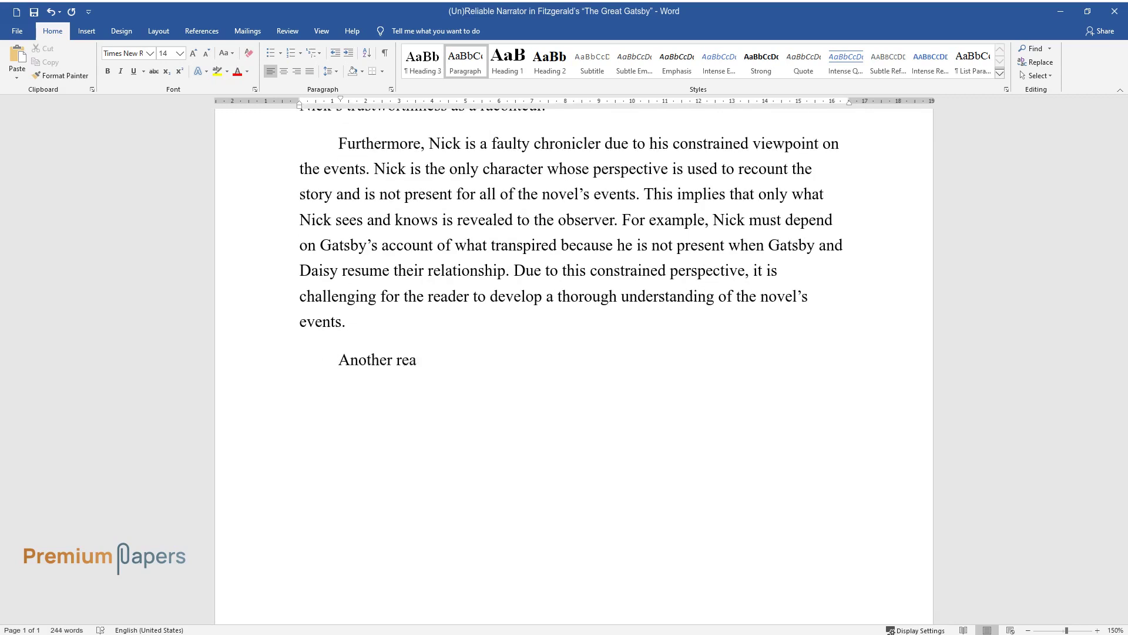
pyautogui.write('son Nick is a questionable anecdoti')
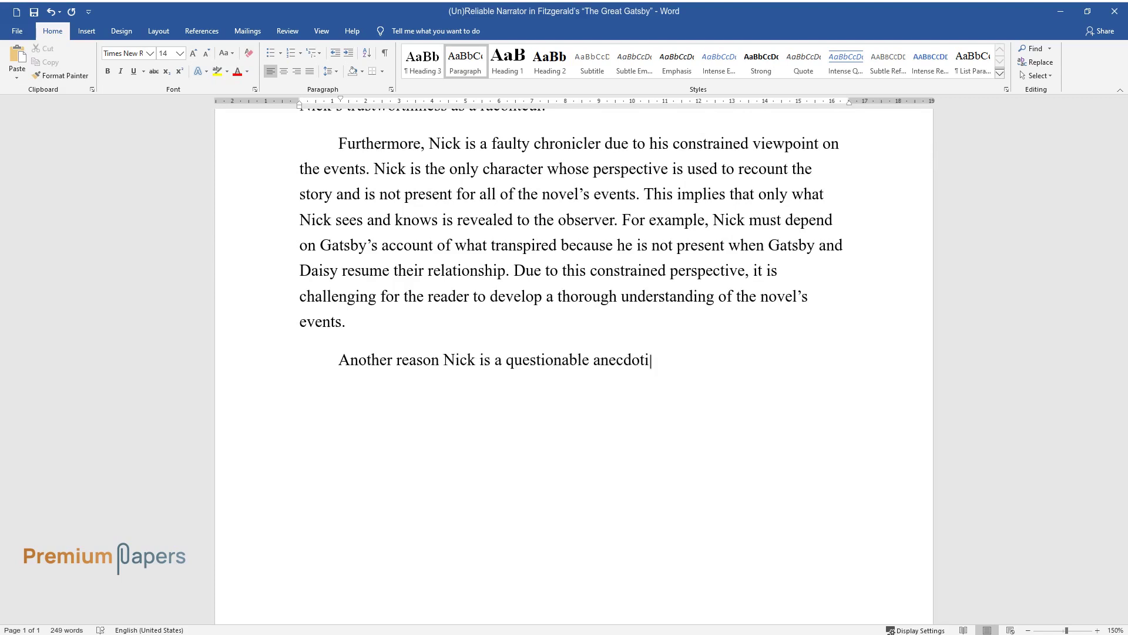
pyautogui.write('st is his inconsistent narrative.')
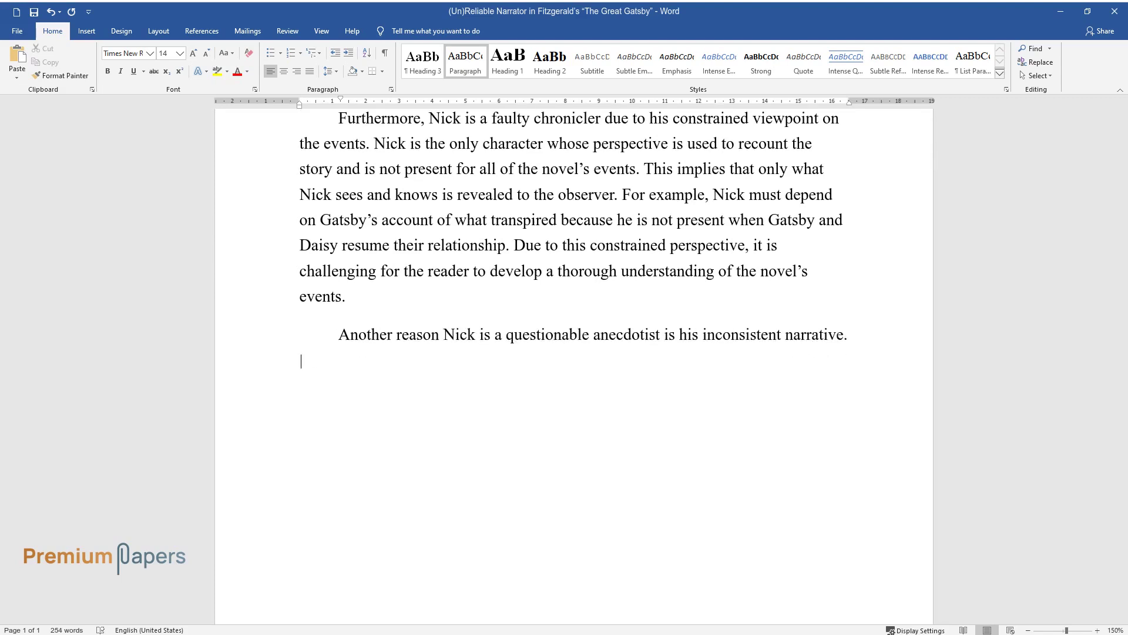
pyautogui.write(' He contradicts himself repeatedly,')
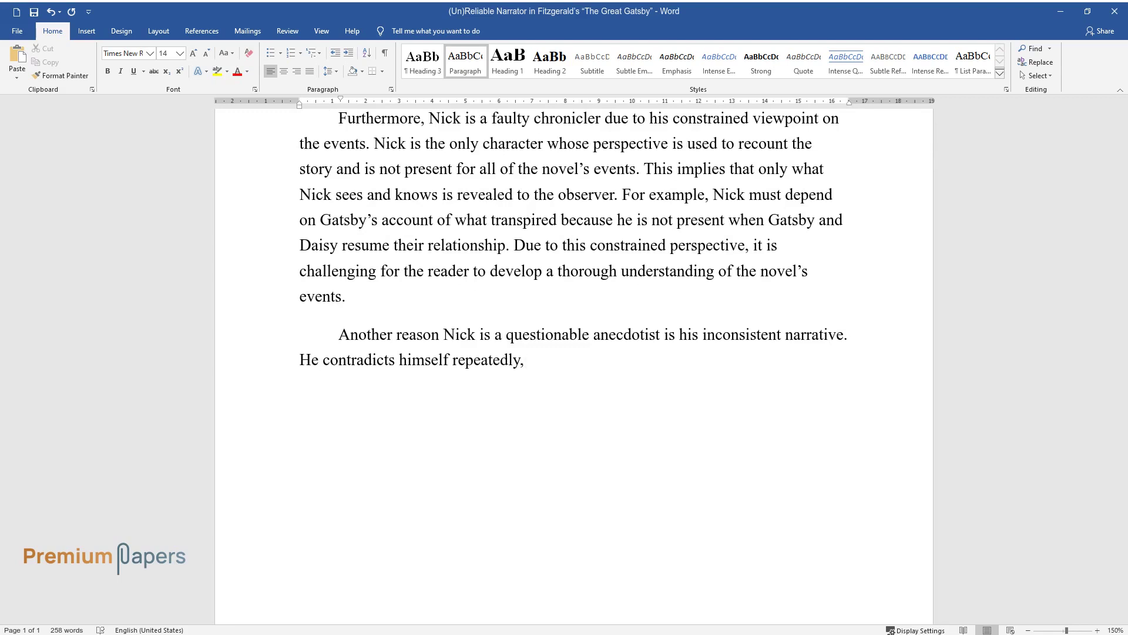
pyautogui.write(' and his account of what happened e')
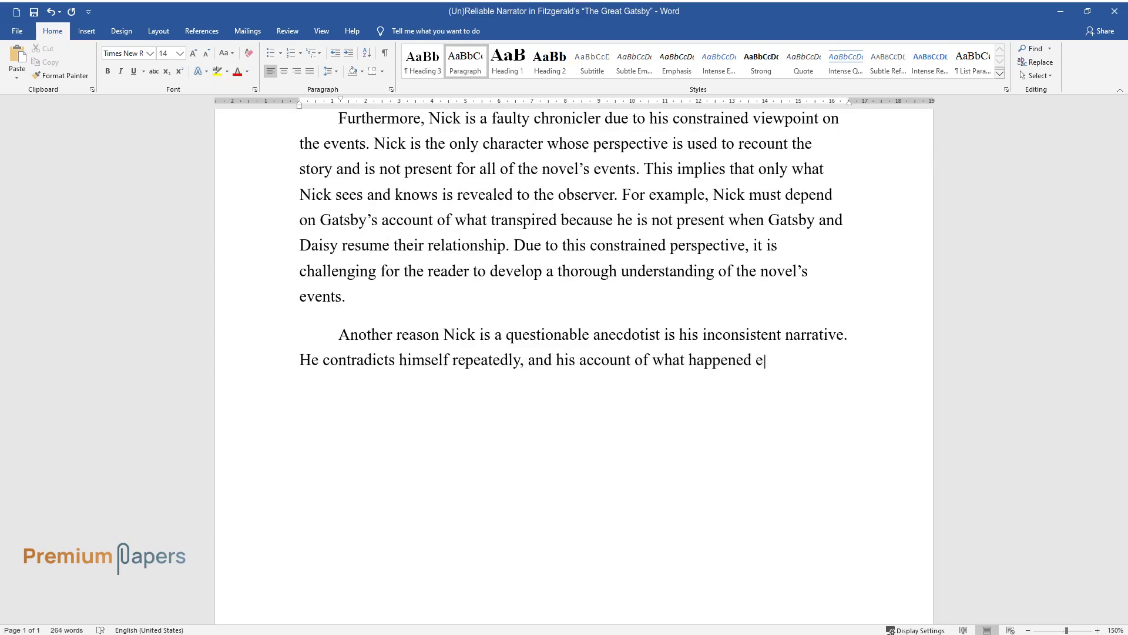
pyautogui.write('volves as the story continues. For ')
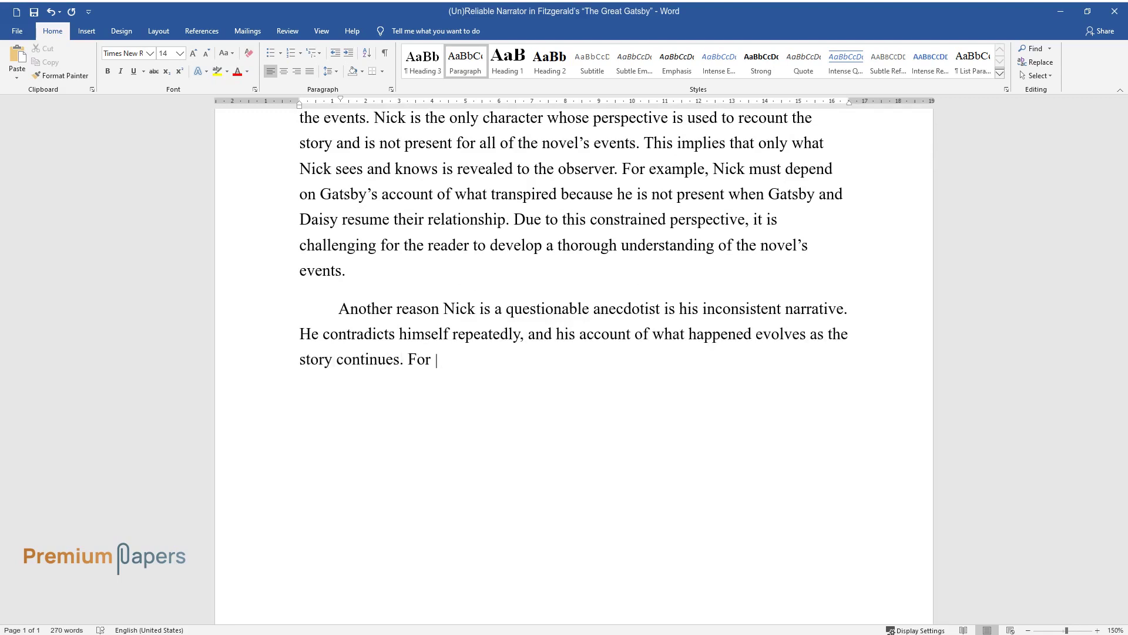
pyautogui.write('instance, he first calls Gatsby a')
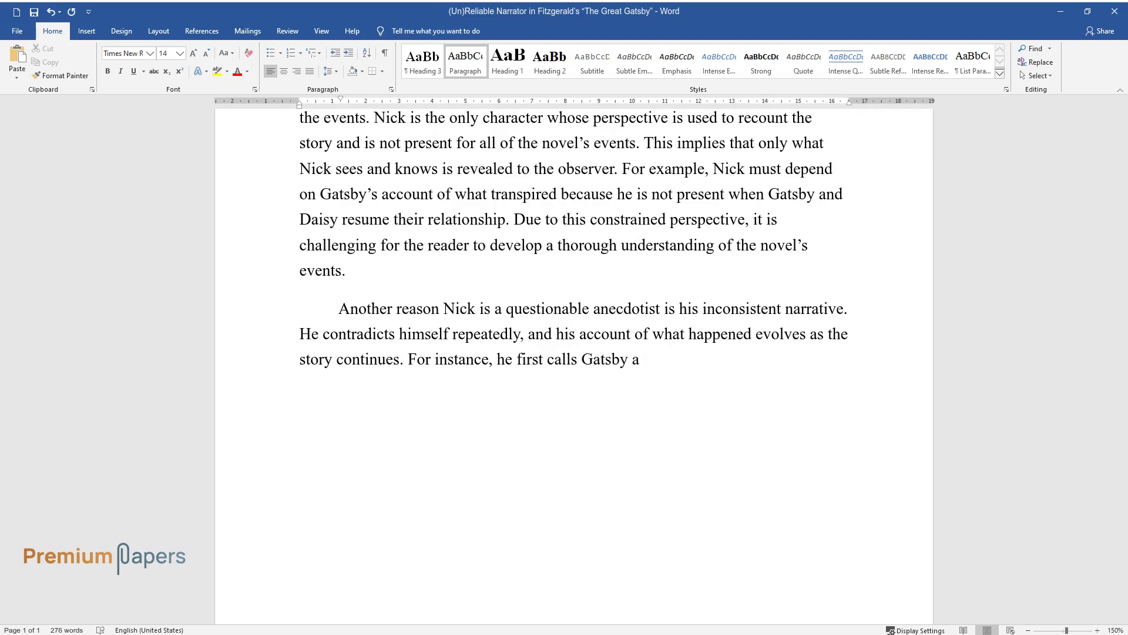
pyautogui.write(' man of “enormous wealth” but later confesses')
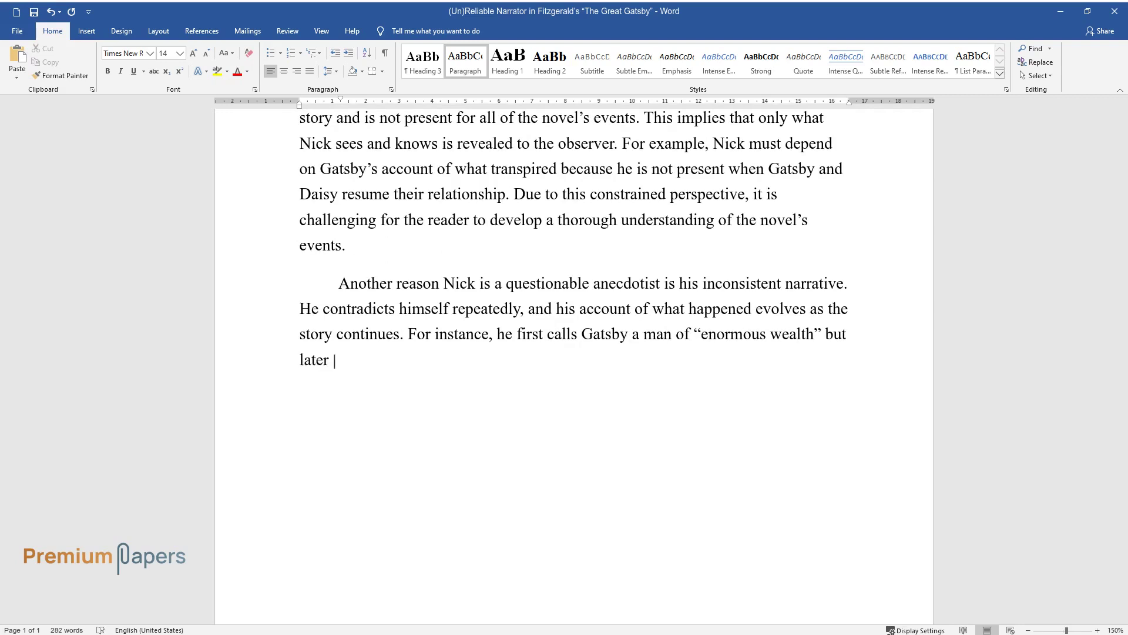
pyautogui.write(' that he is unsure of Gat')
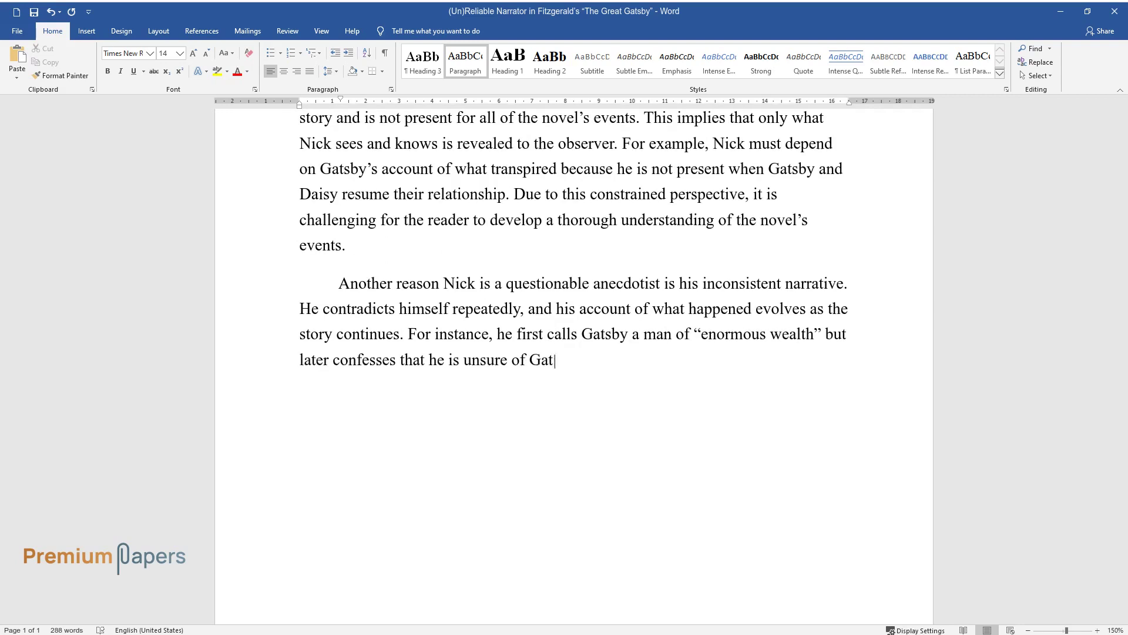
pyautogui.write('sby’s source of income. As a result')
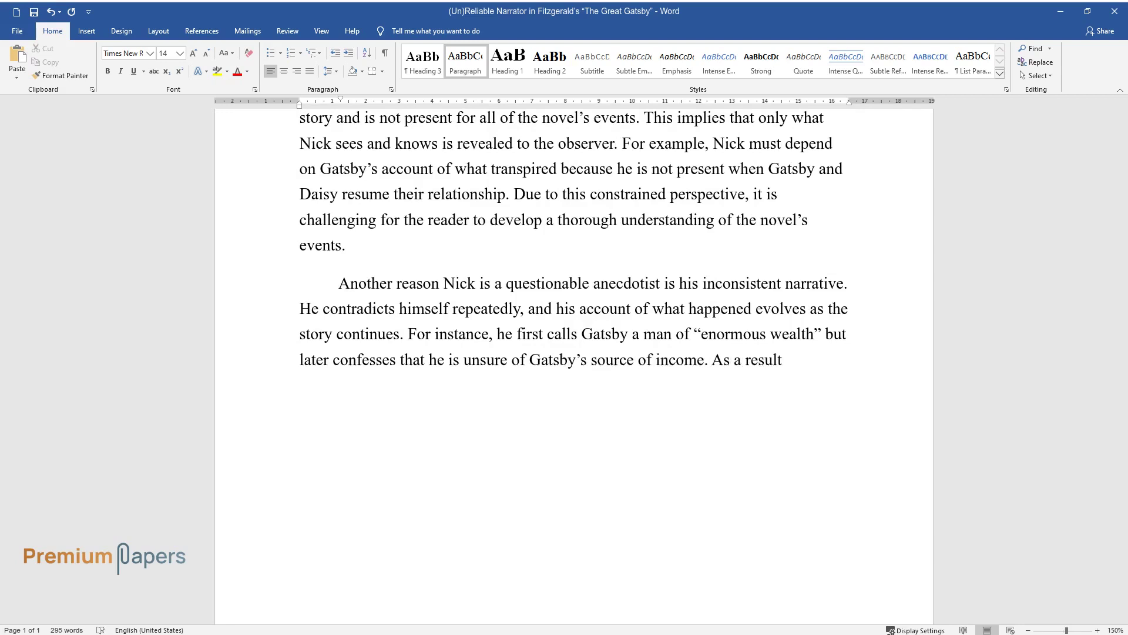
pyautogui.write(' of this contradiction, the reader')
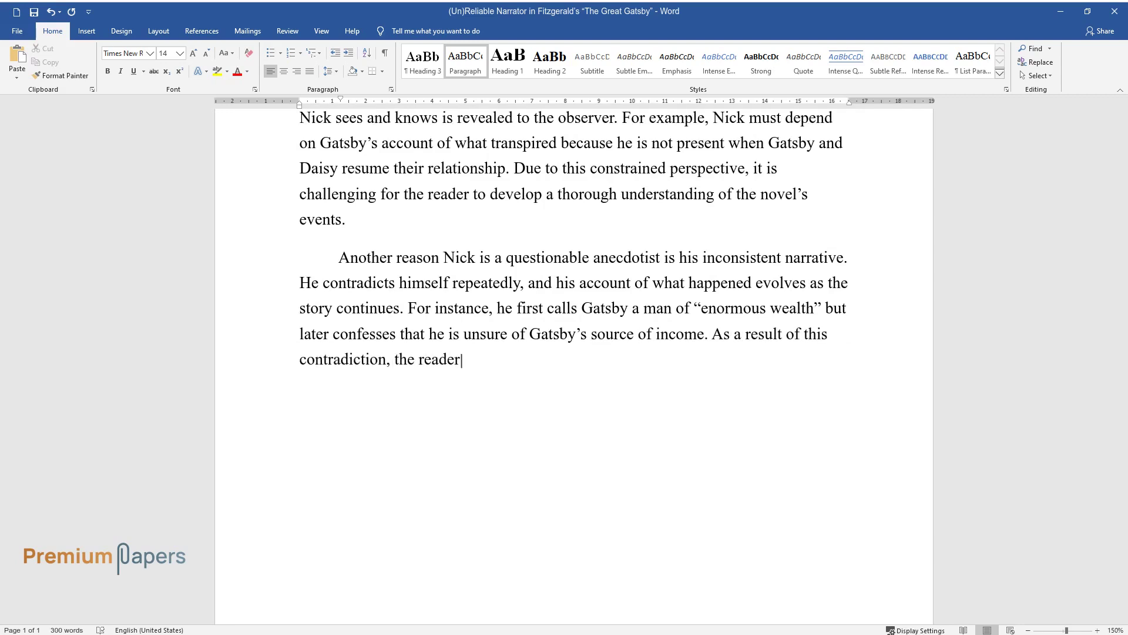
pyautogui.write(' cannot be confident in the veraci')
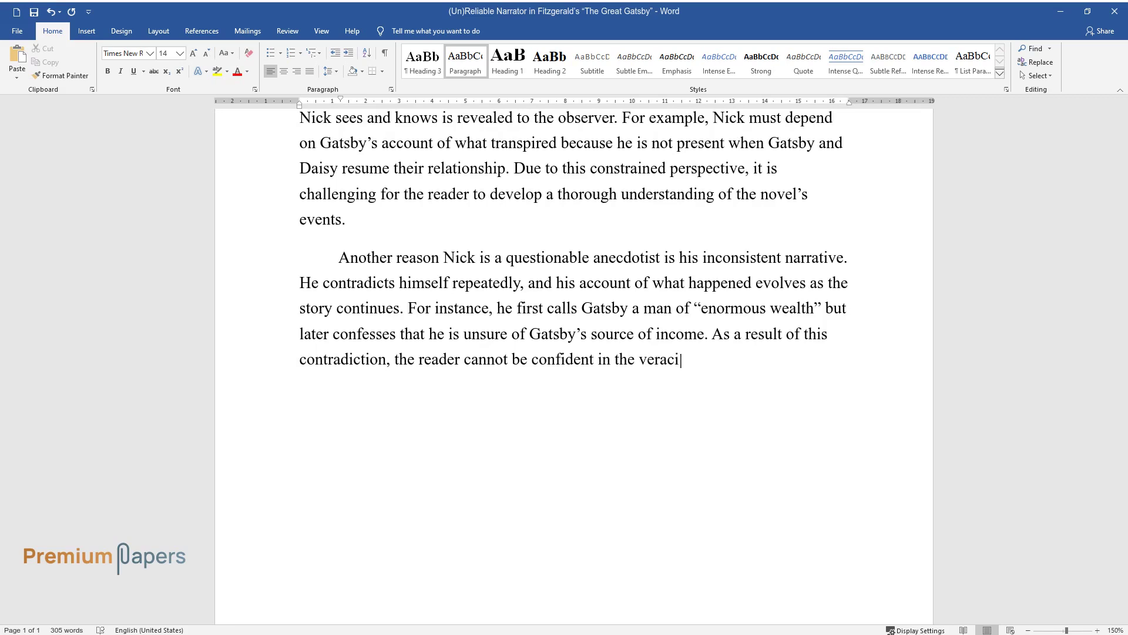
pyautogui.write("ty of Nick's story and has reason to question Nick's")
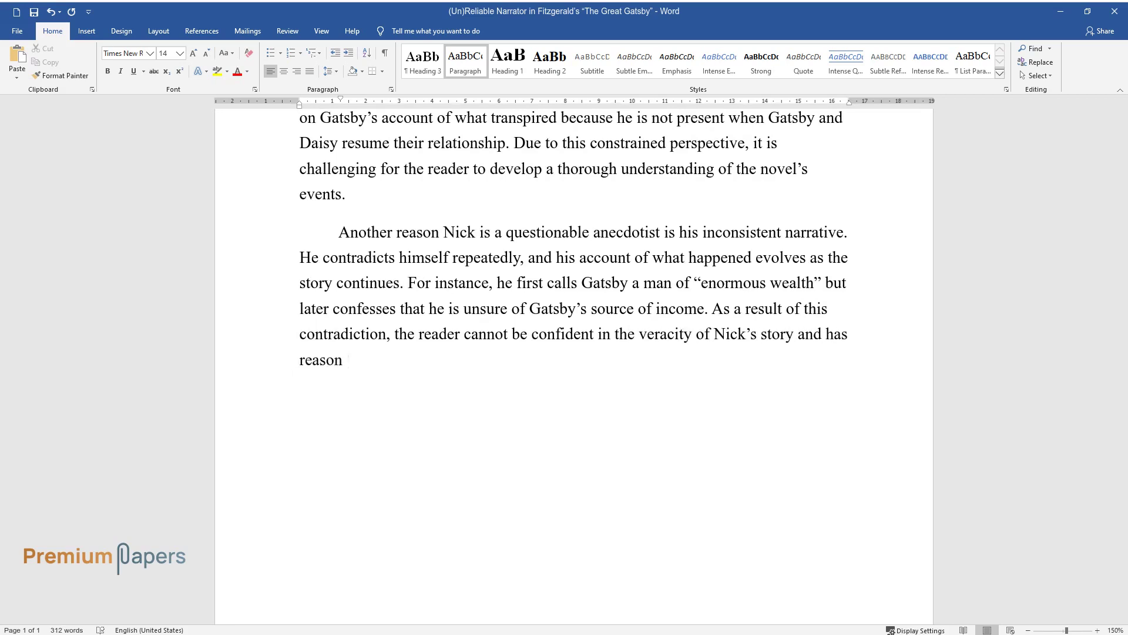
pyautogui.write(' credibility as a ')
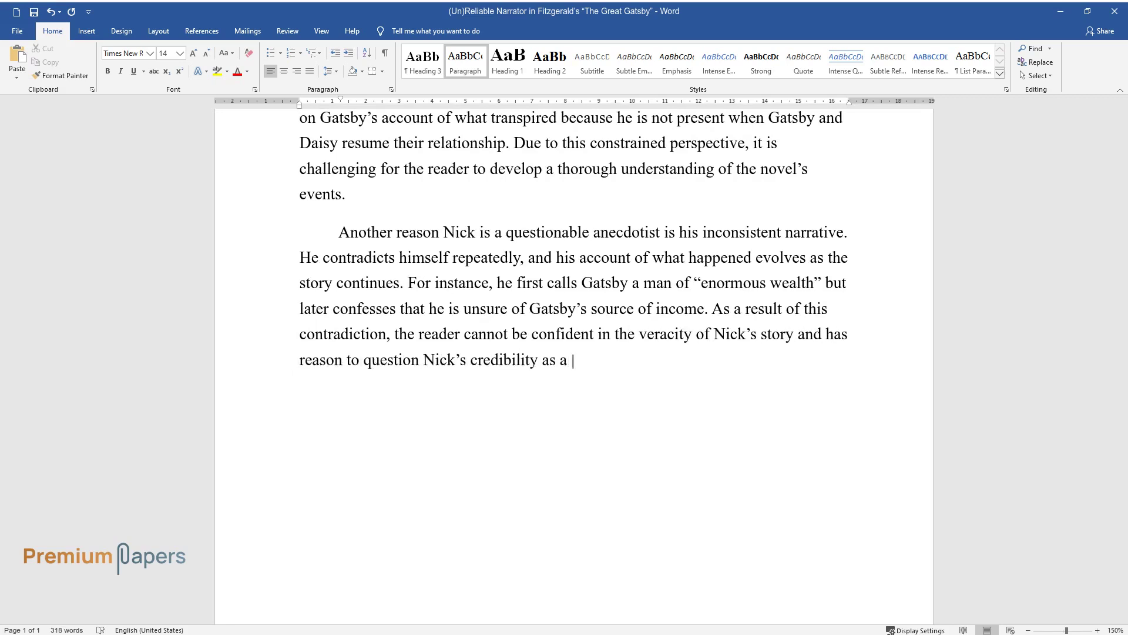
pyautogui.write('narrator. According to some reader')
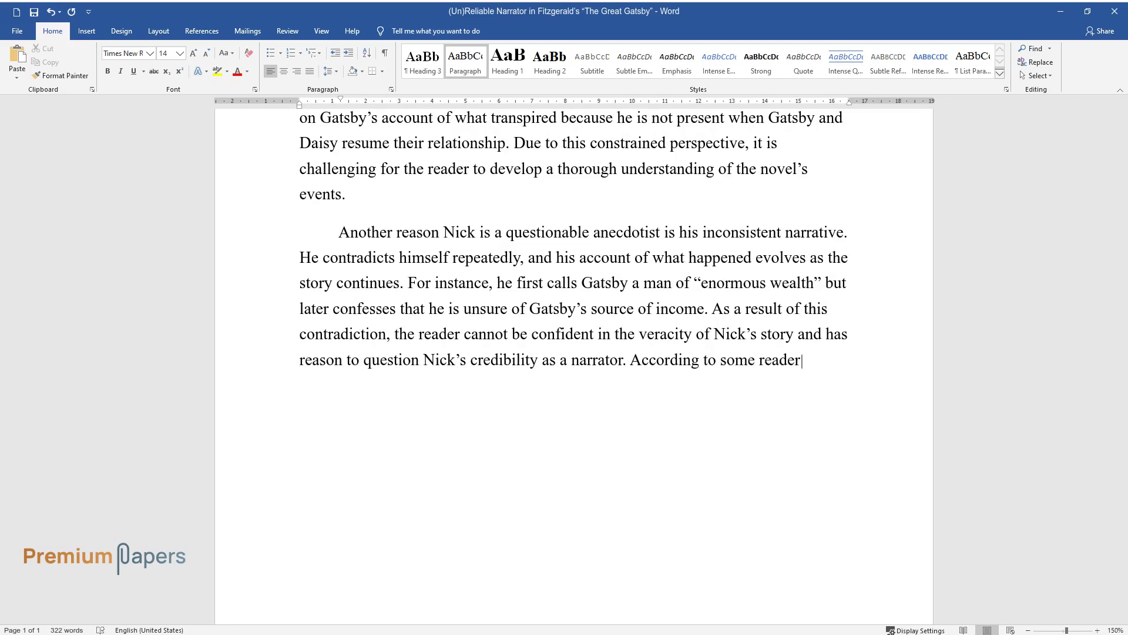
pyautogui.write("s, Nick's honesty and dependability")
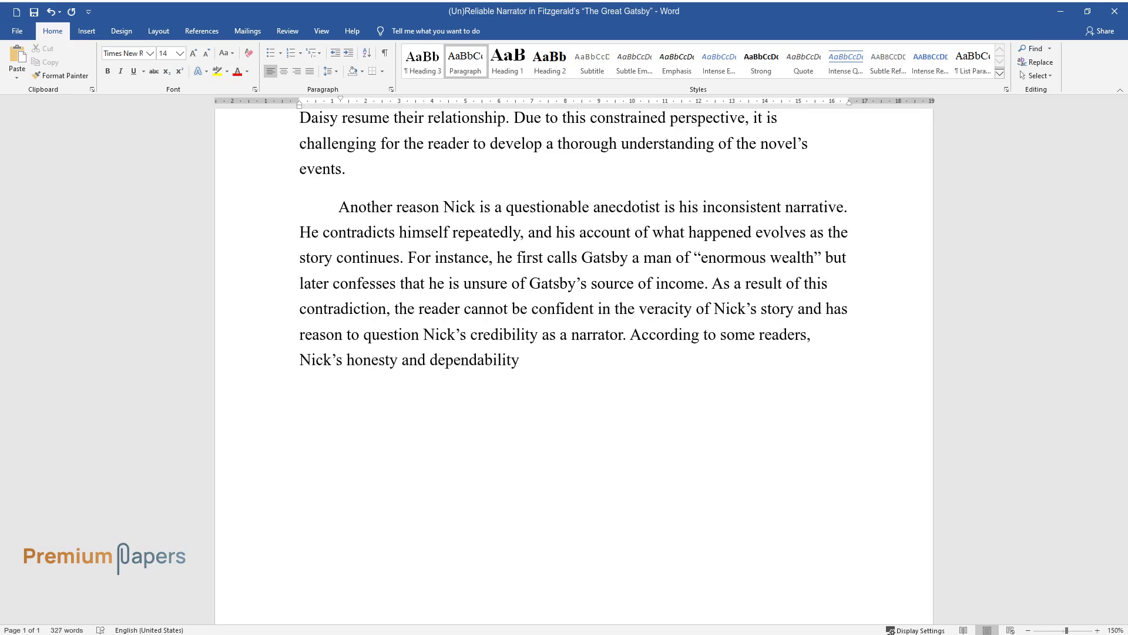
pyautogui.write(' make him a good chronicler. Howev')
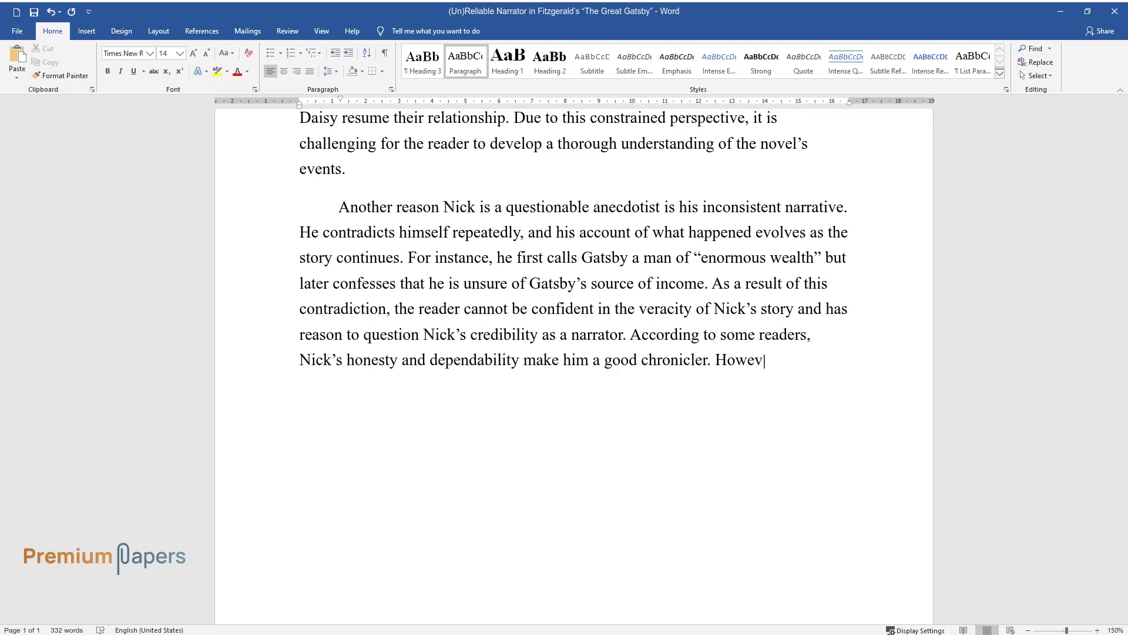
pyautogui.write('er, this argument ignores the reali')
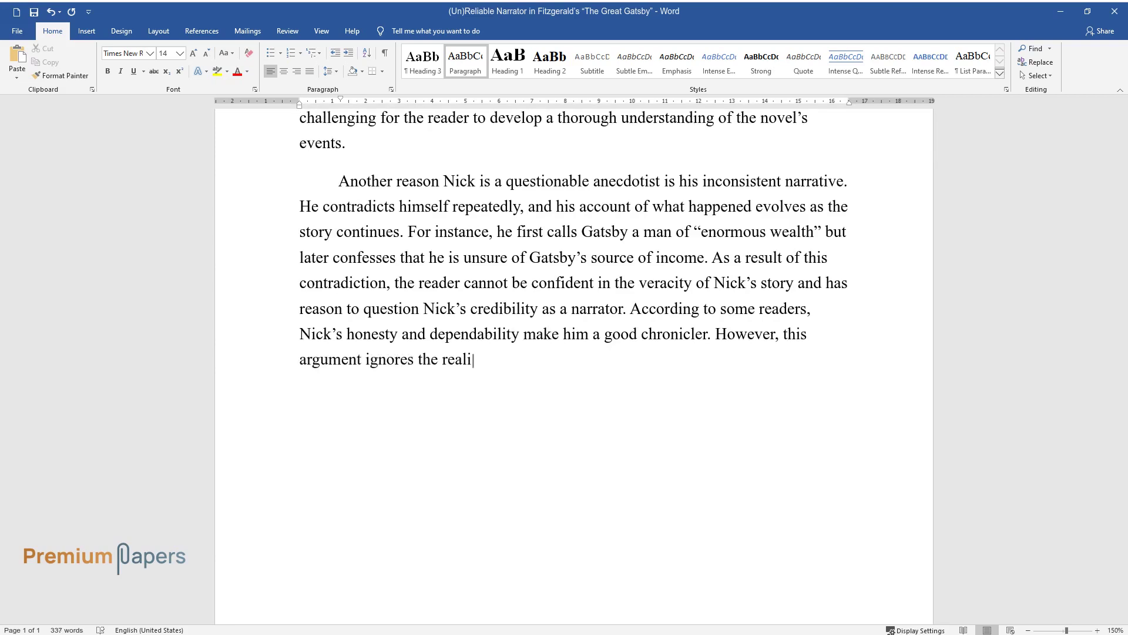
pyautogui.write("ty that Nick's honesty is continge")
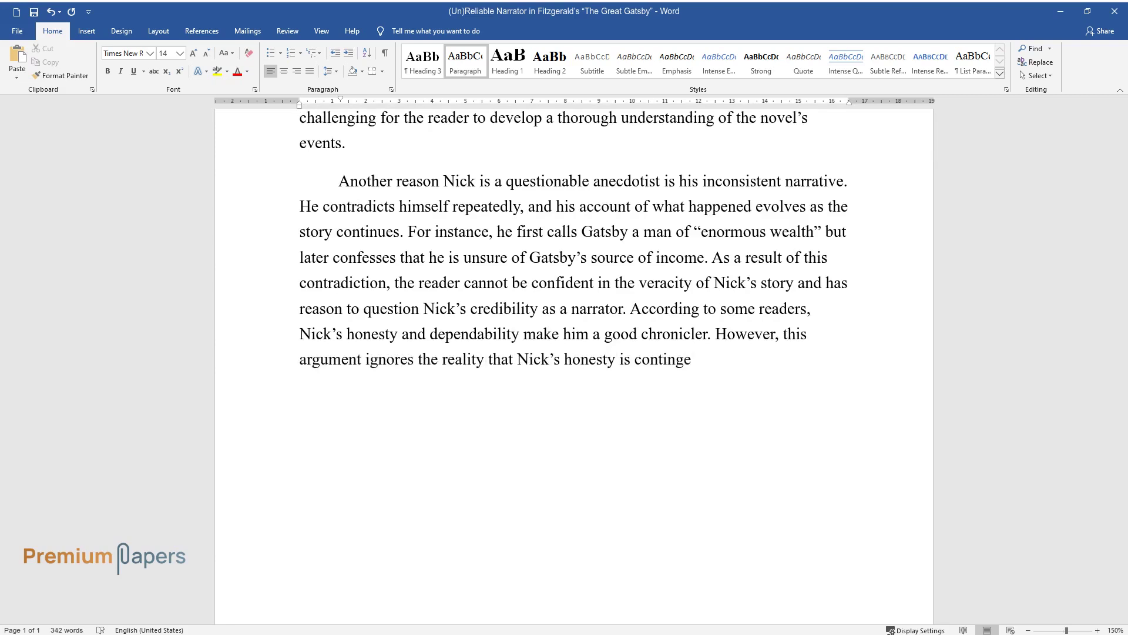
pyautogui.write('nt upon his own biases and experien')
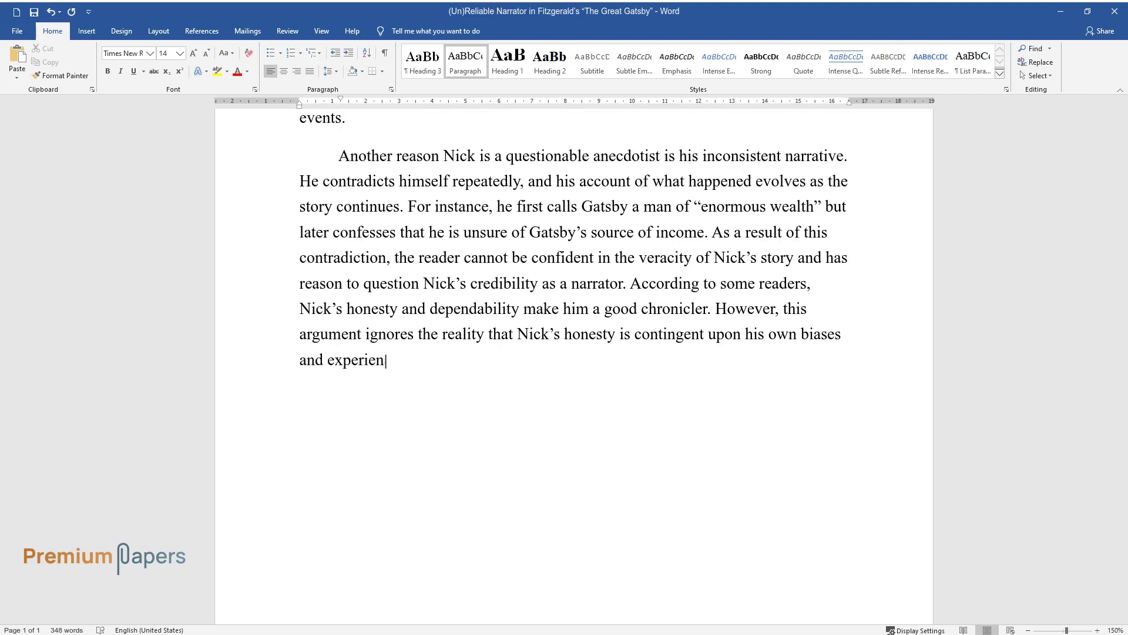
pyautogui.write('ces and is therefore susceptible t')
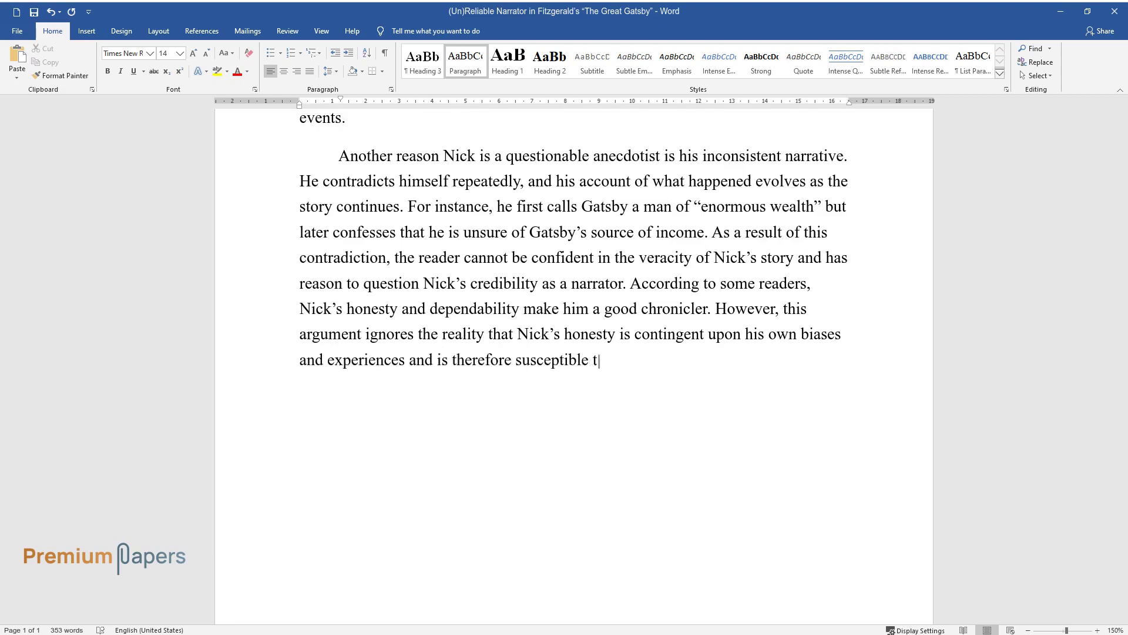
pyautogui.write('o bias. Nick is also only sometime')
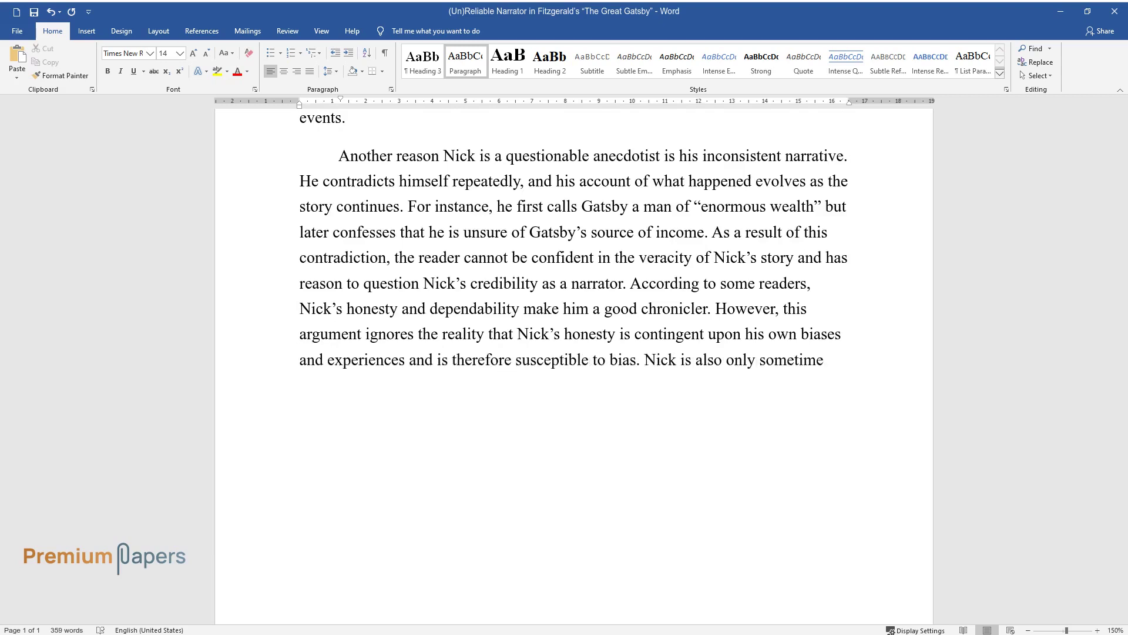
pyautogui.write('s open with information and frequen')
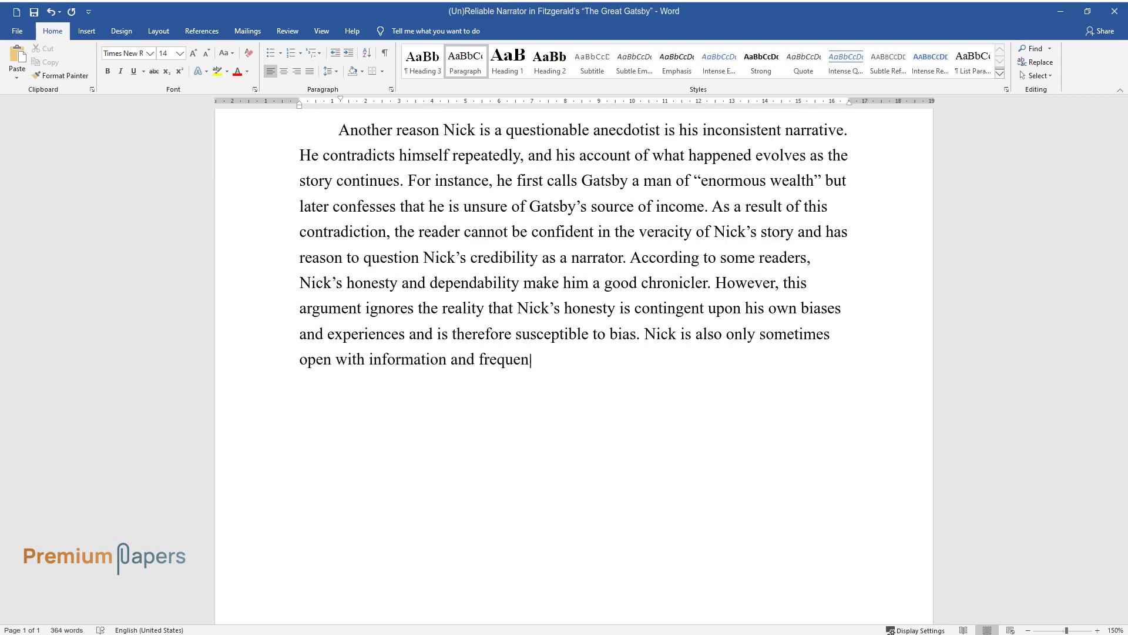
pyautogui.write('tly leaves out information that wou')
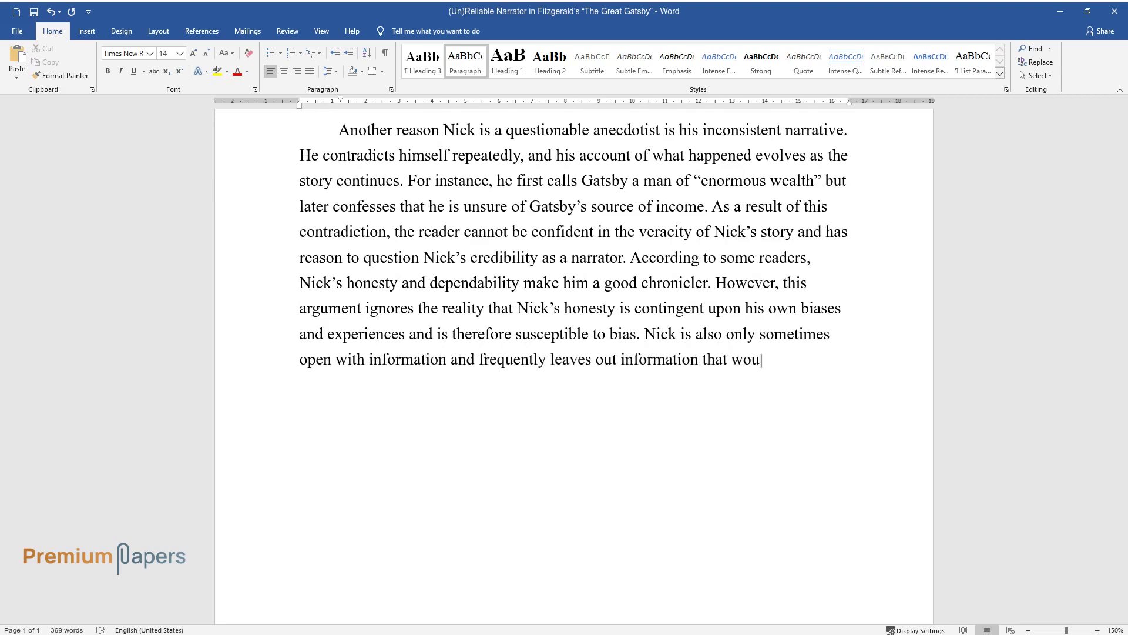
pyautogui.write('ld put him in a negative light.')
pyautogui.press('Return')
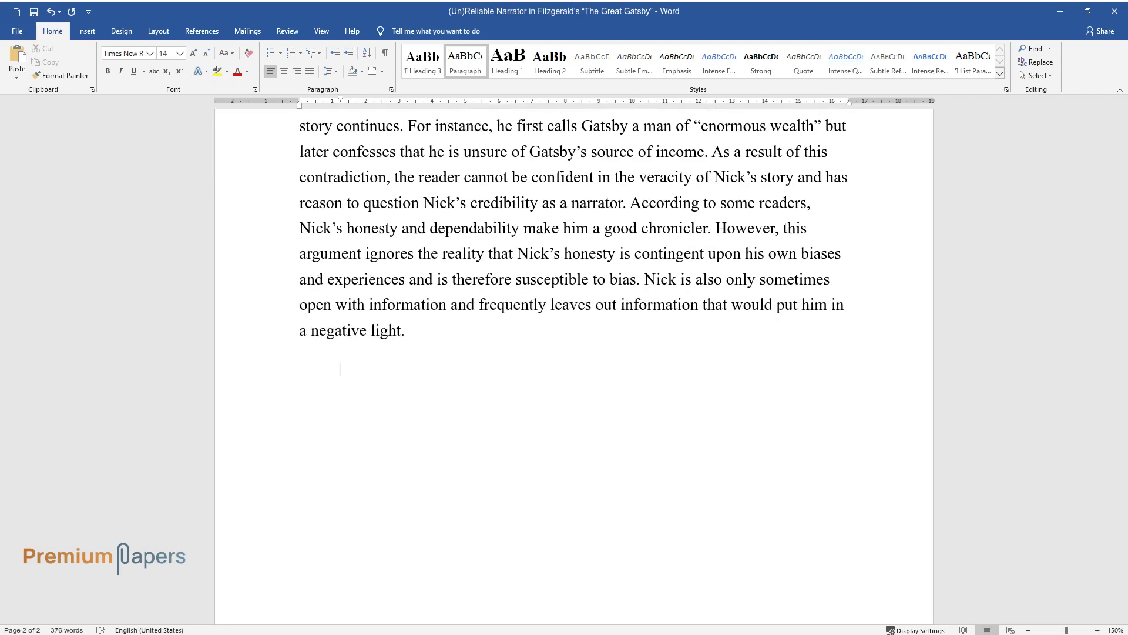
# - Write the 'Nick is a capricious fabulist…' paragraph ending 'these personal problems.' and begin 'A counterargument could be made…'
pyautogui.write('Nick is a capr')
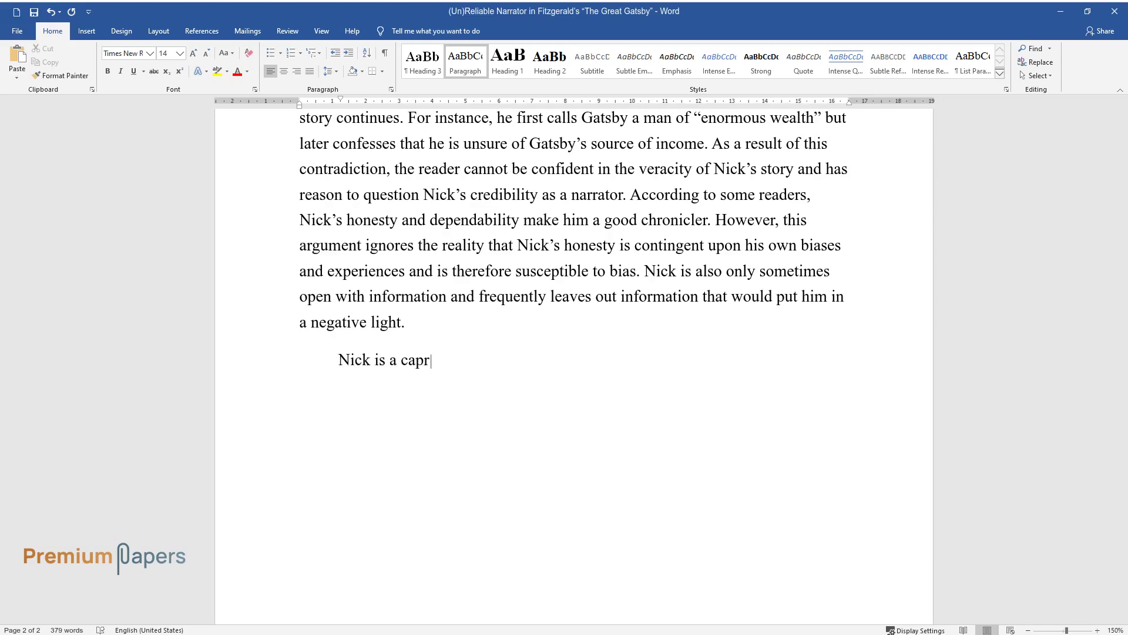
pyautogui.write('icious fabulist due to his flaws an')
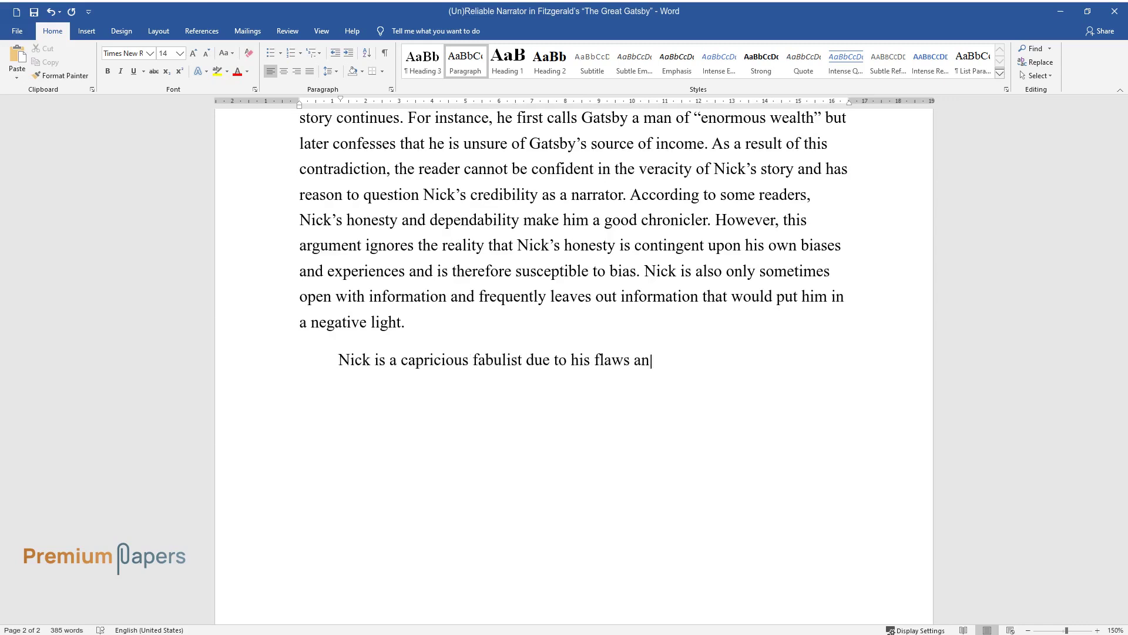
pyautogui.write('d emotional problems. Nick is a ch')
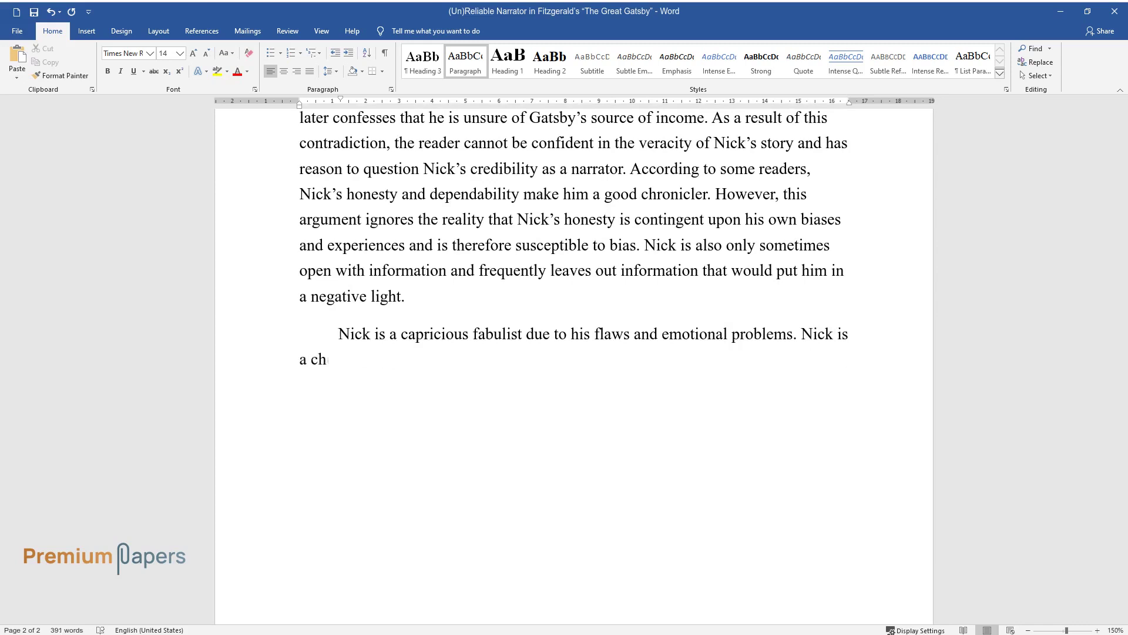
pyautogui.write('aracter with his issues rather than')
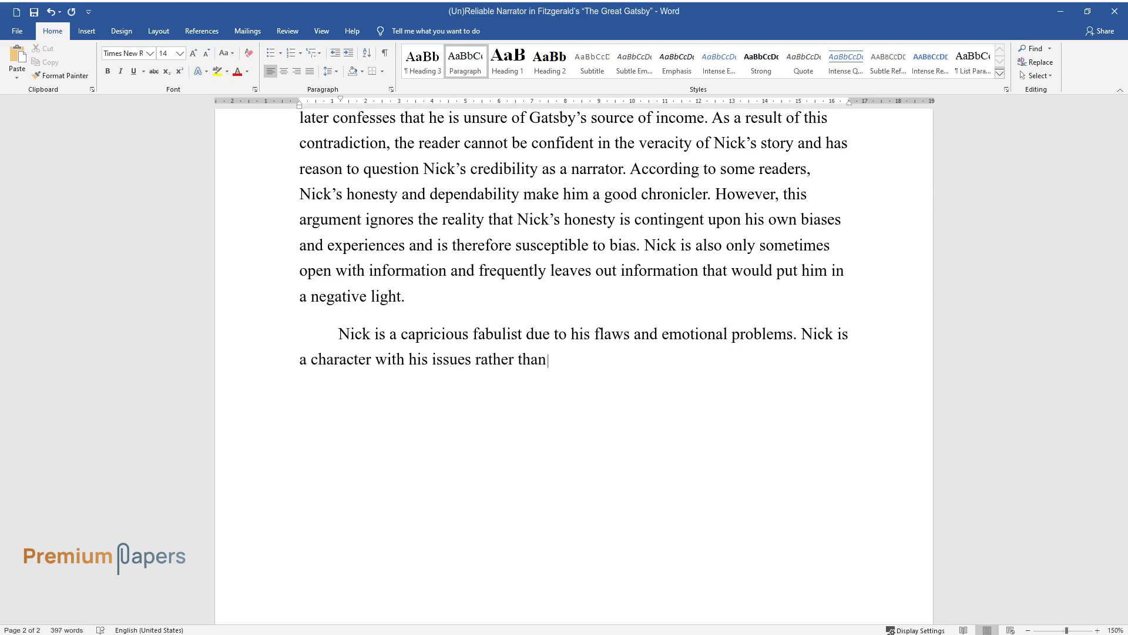
pyautogui.write(' an impartial observer. In this i')
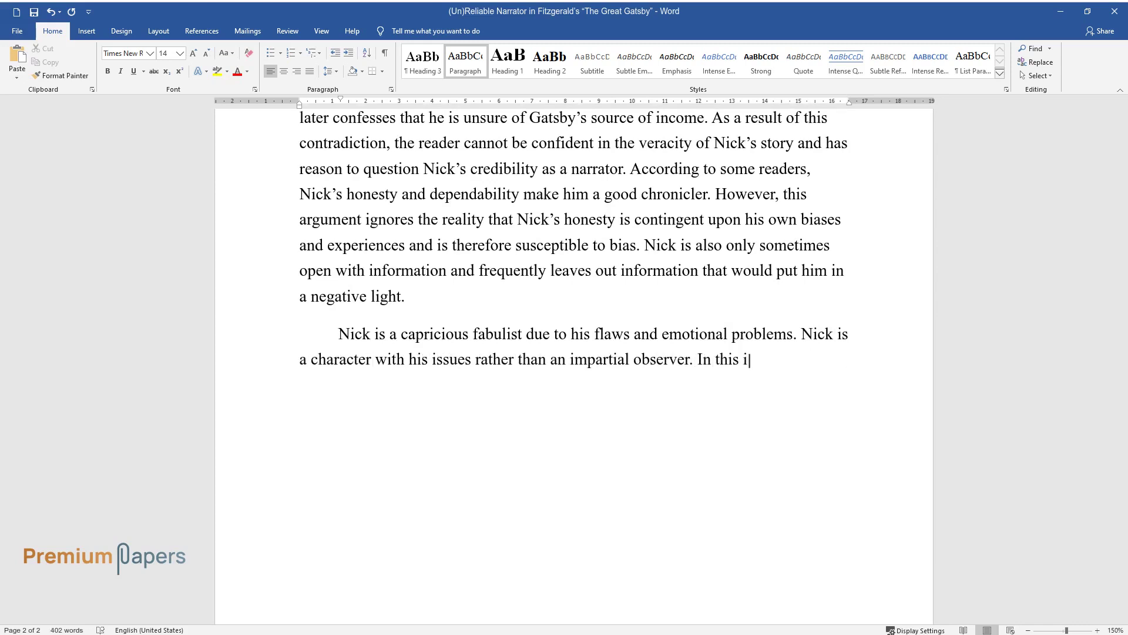
pyautogui.write('nstance, he has a romantic interest ')
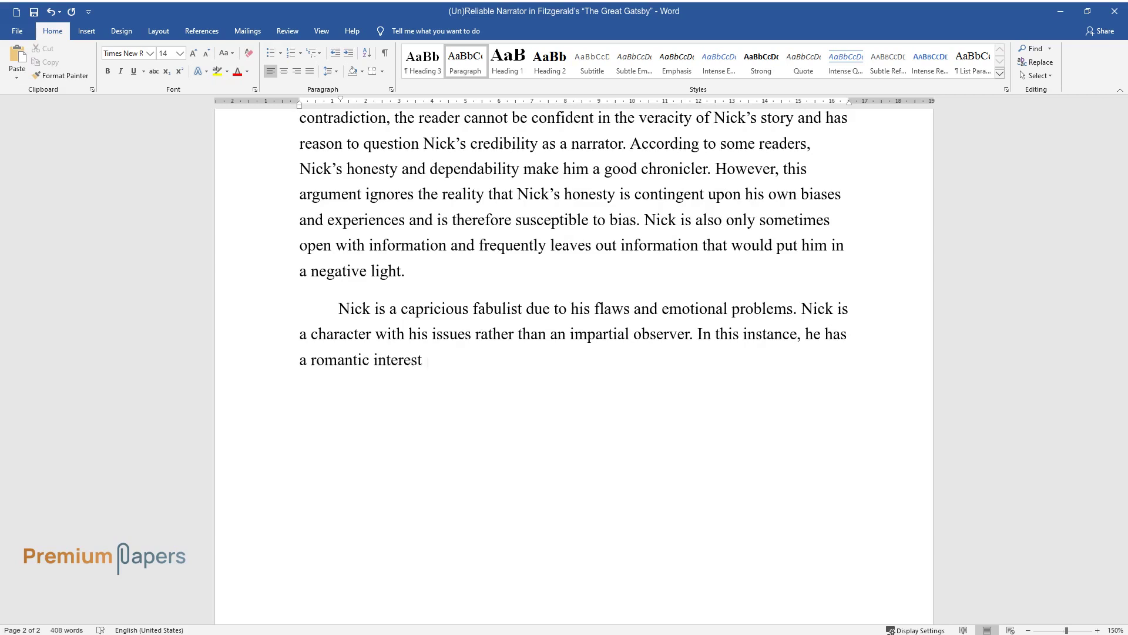
pyautogui.write('in Jordan Baker, which affects his')
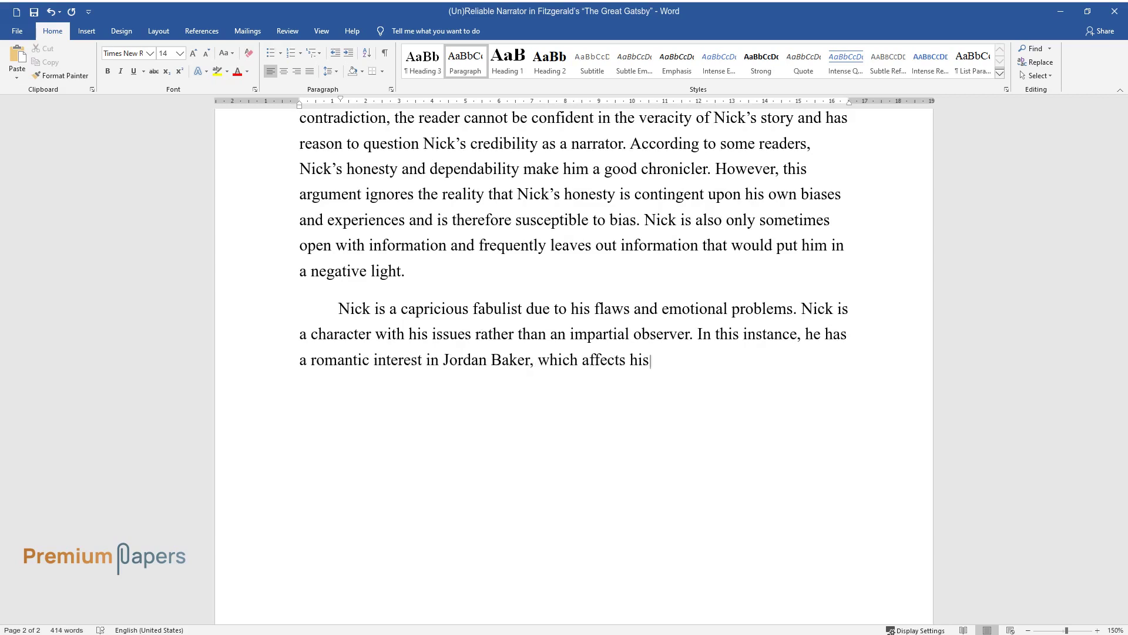
pyautogui.write(' interactions with her and his perc')
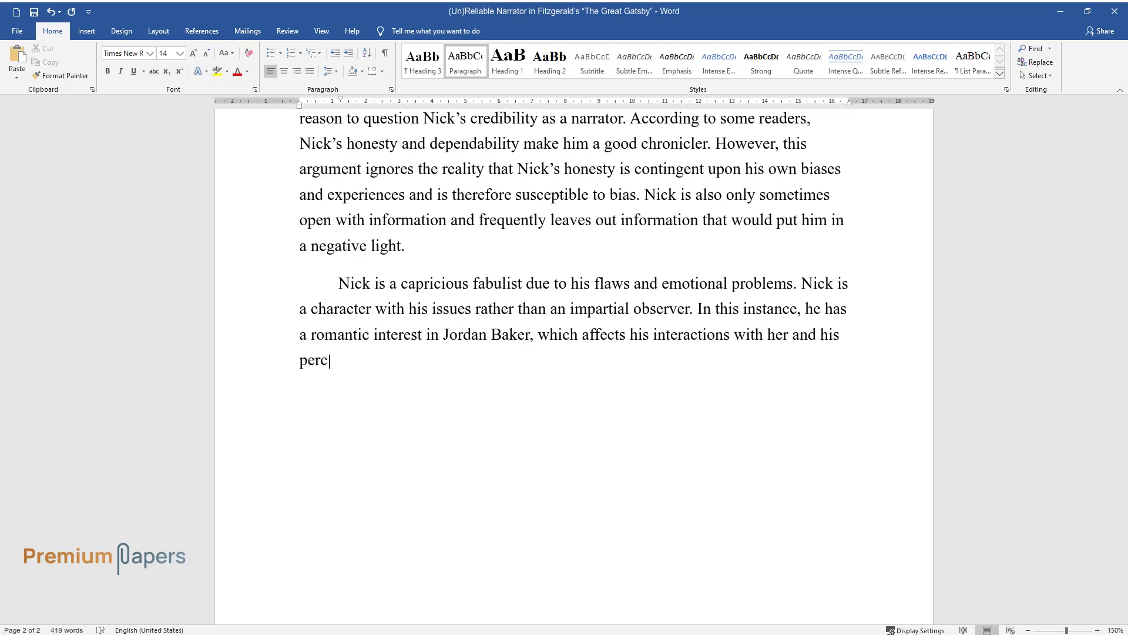
pyautogui.write('eption of her actions. Furthermore')
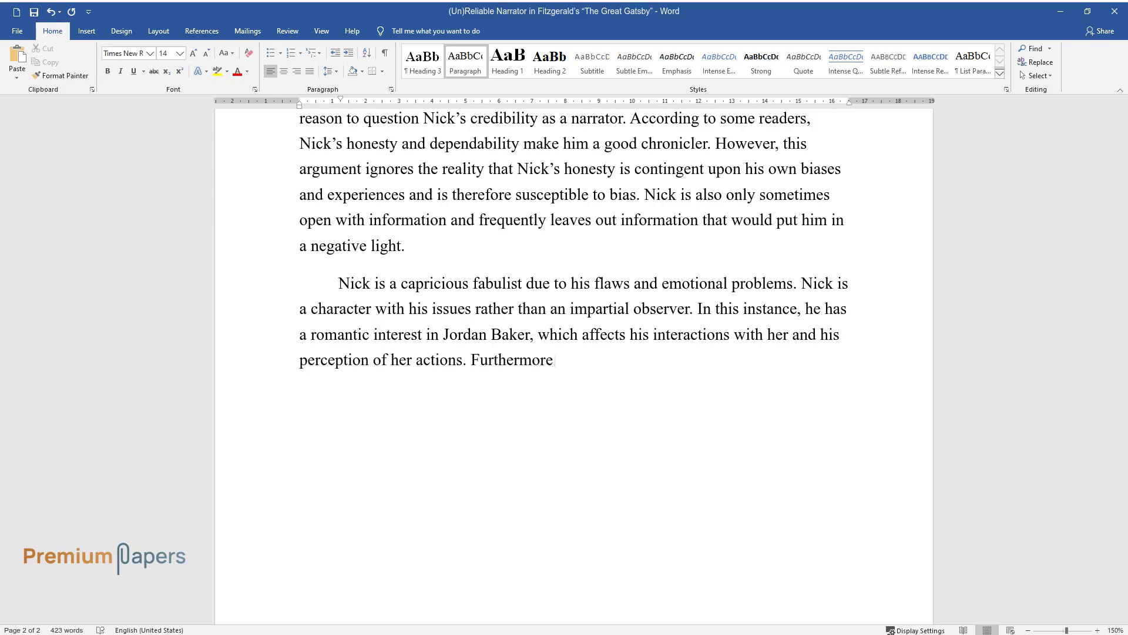
pyautogui.write(', Nick has a history of alcoholism,')
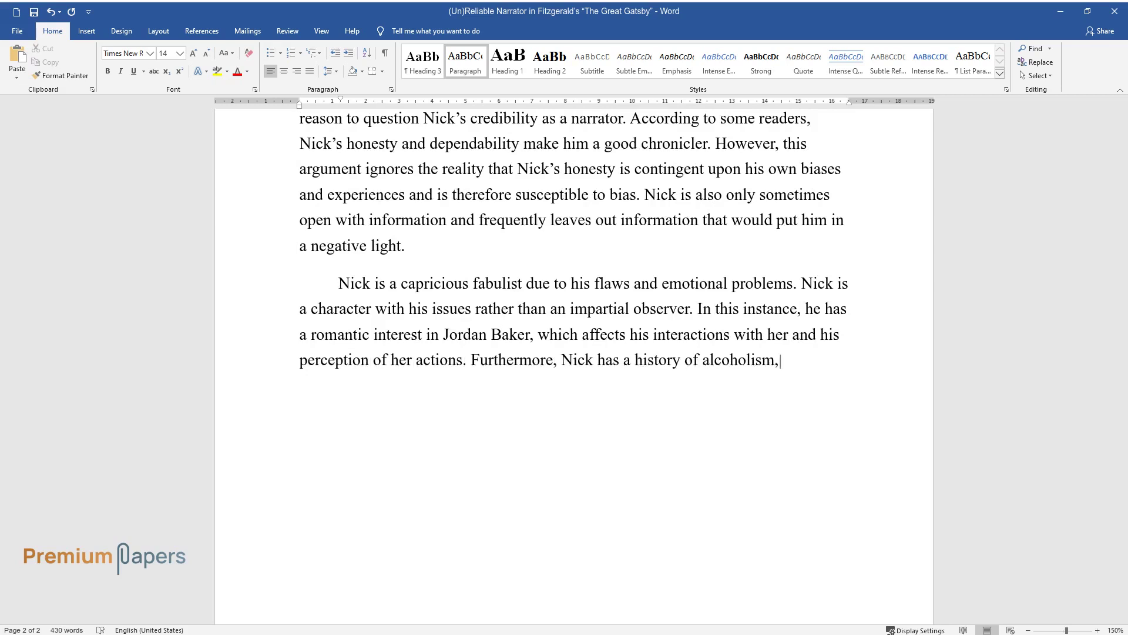
pyautogui.write(' which may impair his recall and j')
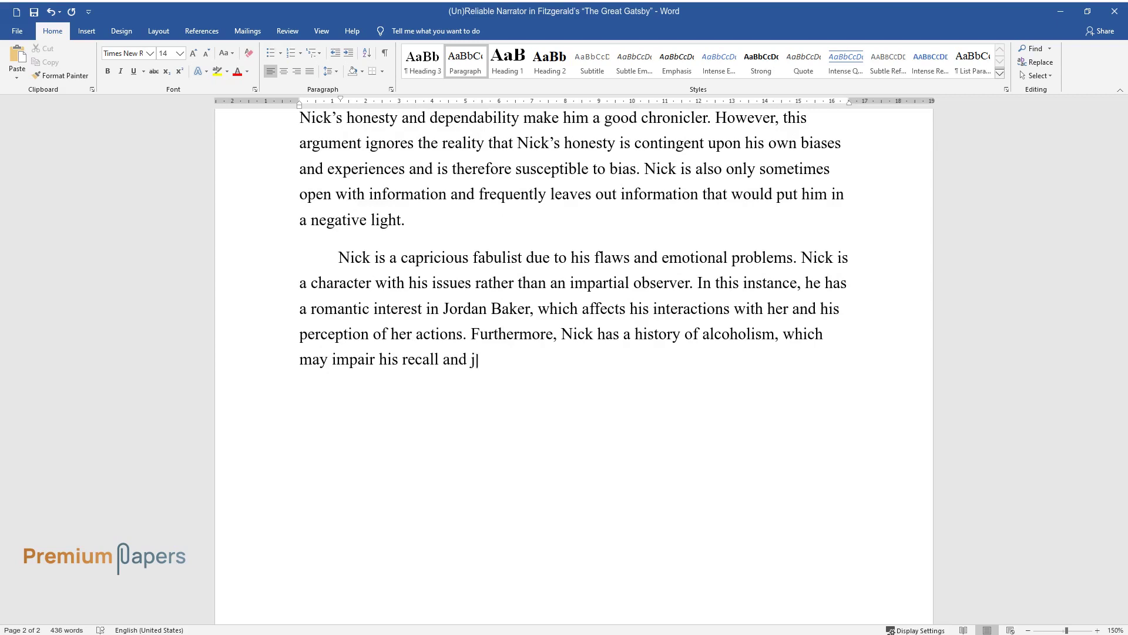
pyautogui.write('udgment. Because of these personal ')
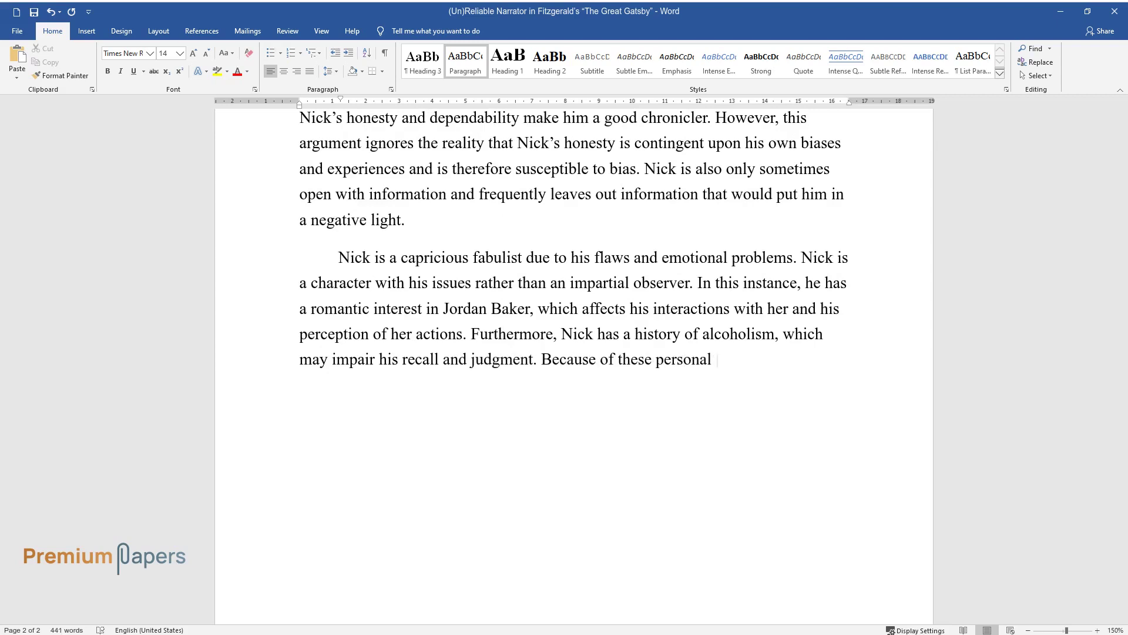
pyautogui.write('problems, the reader finds it chal')
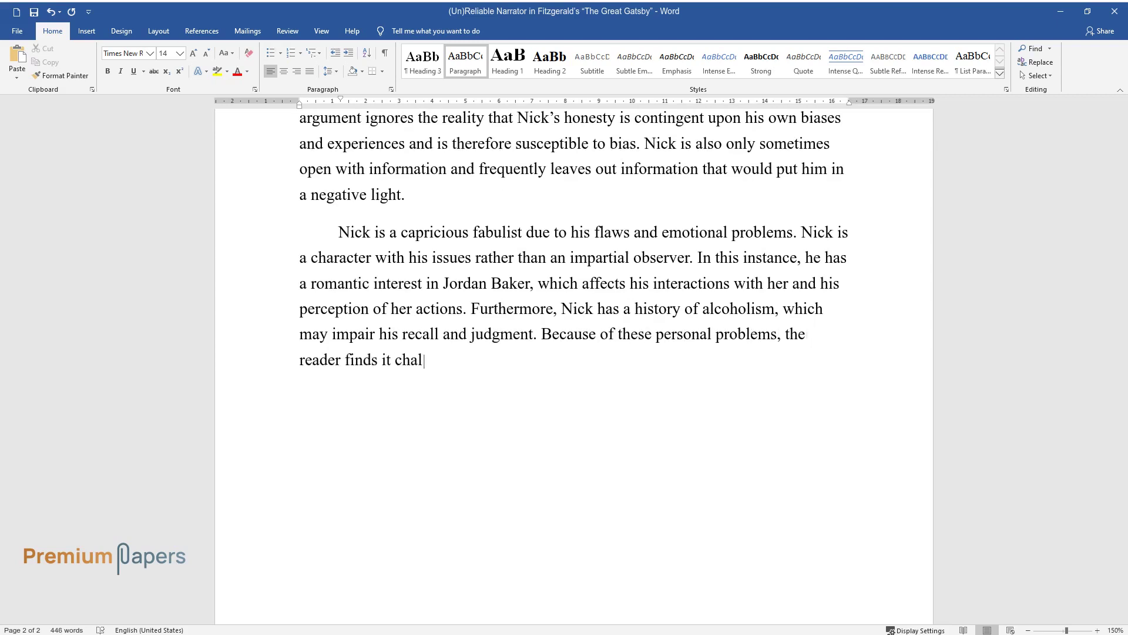
pyautogui.write('lenging to believe Nick to be a dep')
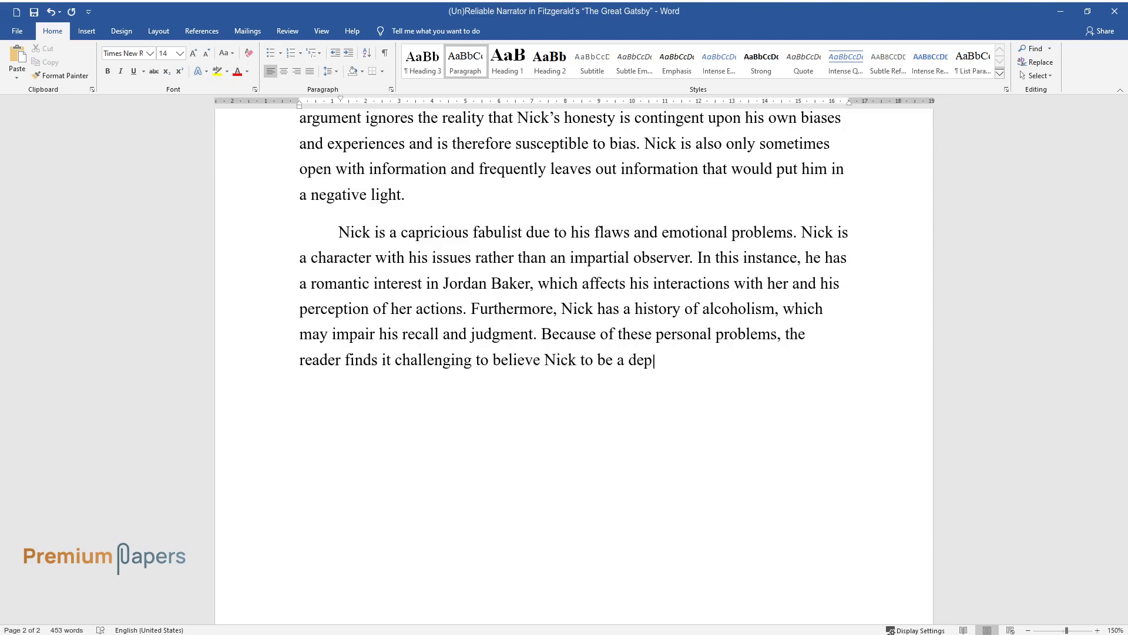
pyautogui.write('endable raconteur because of these')
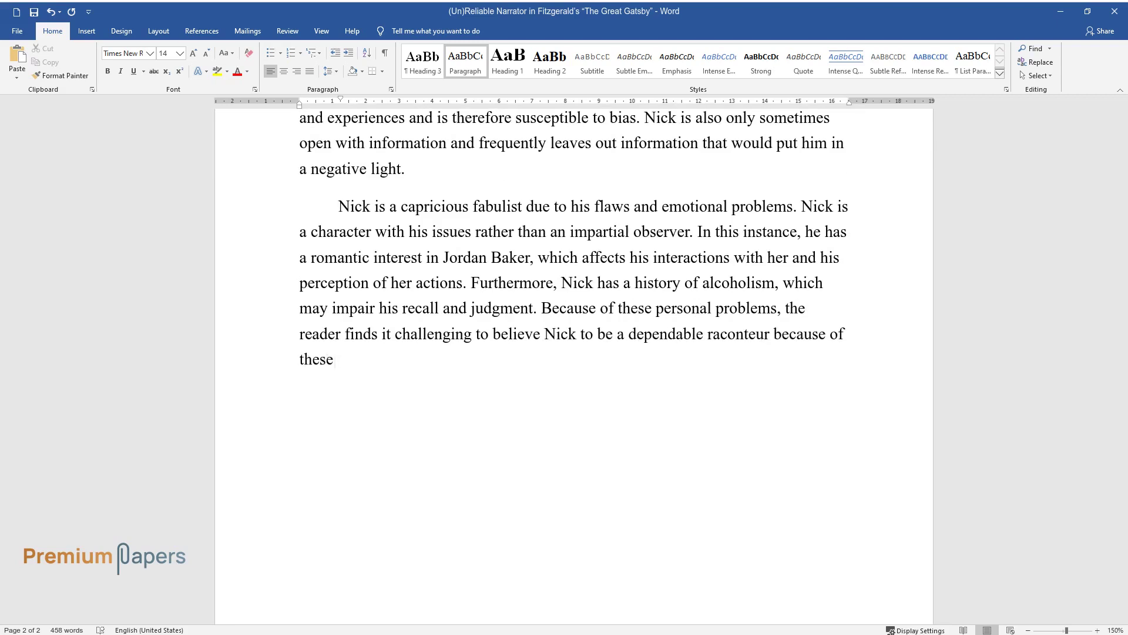
pyautogui.write(' personal problems.')
pyautogui.press('Return')
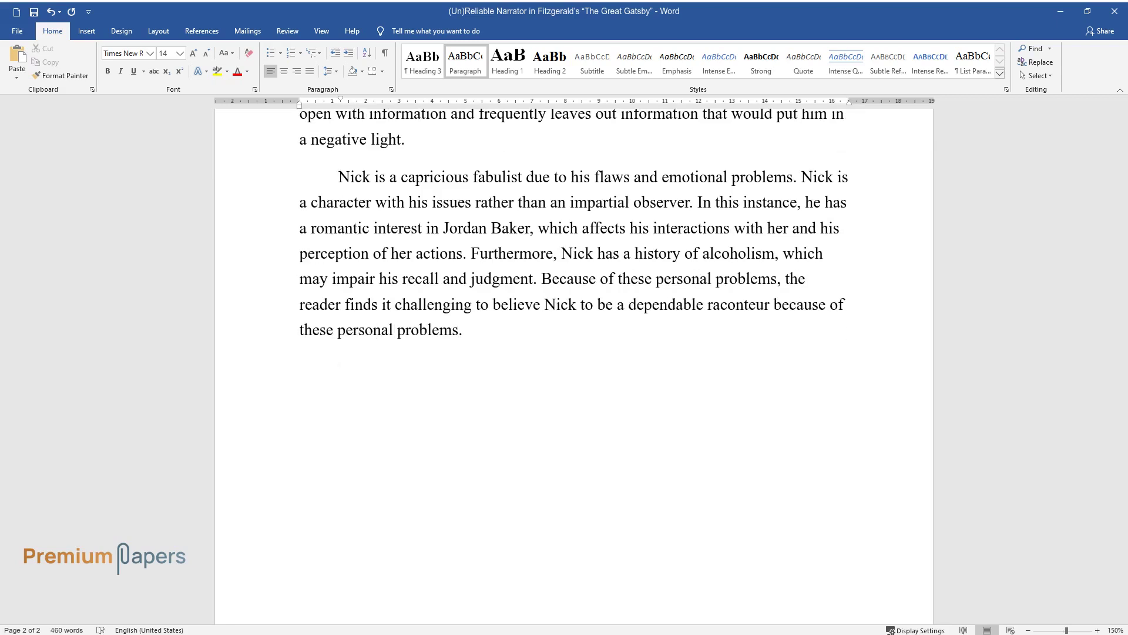
pyautogui.write('A counterargument could be ma')
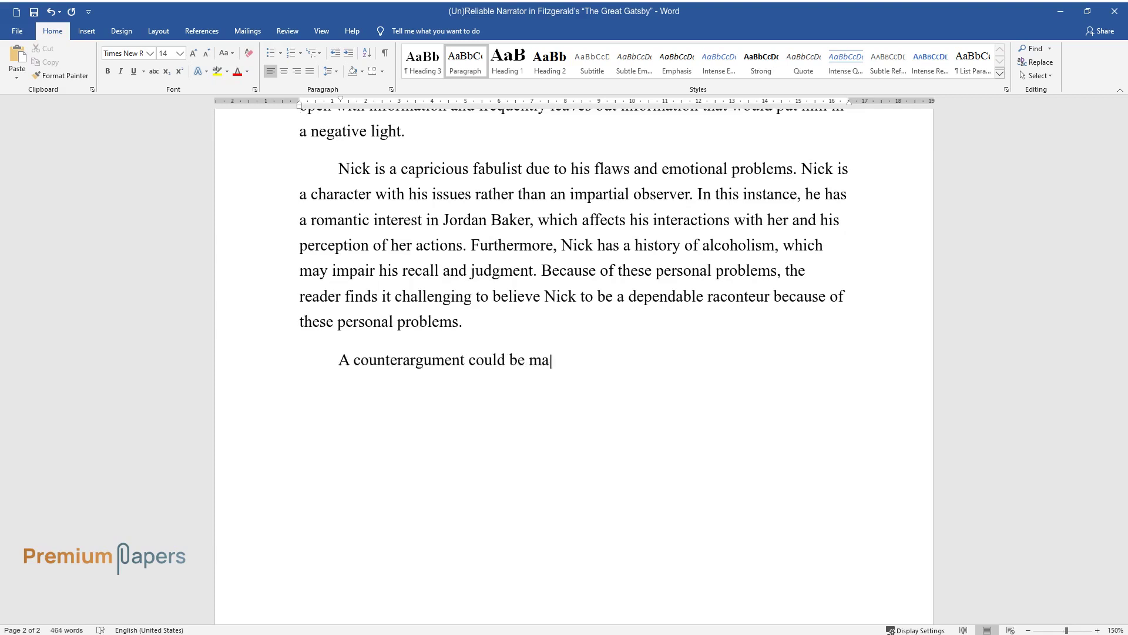
pyautogui.write('de that Nick is a decent relater b')
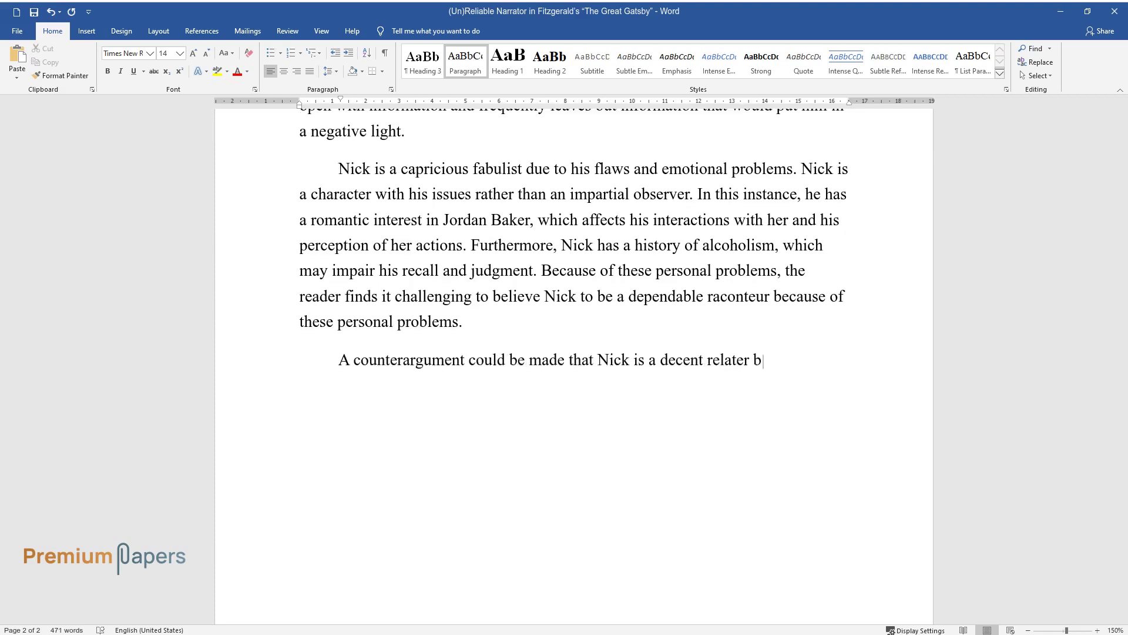
pyautogui.write('ecause he is honest and does not i')
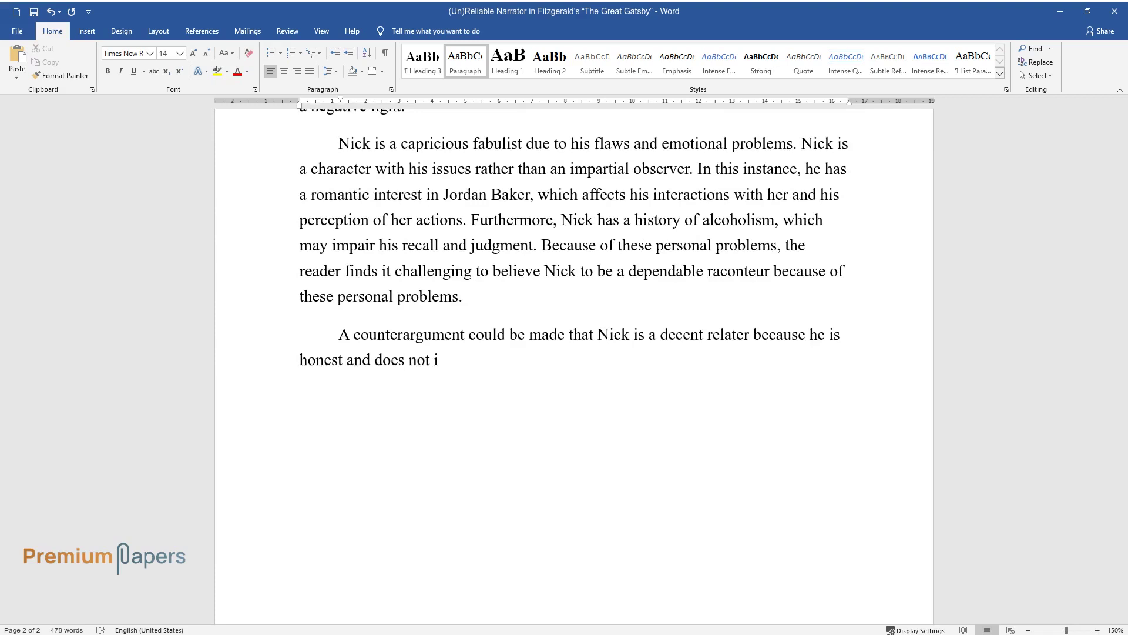
pyautogui.write('ntentionally deceive the reader. W')
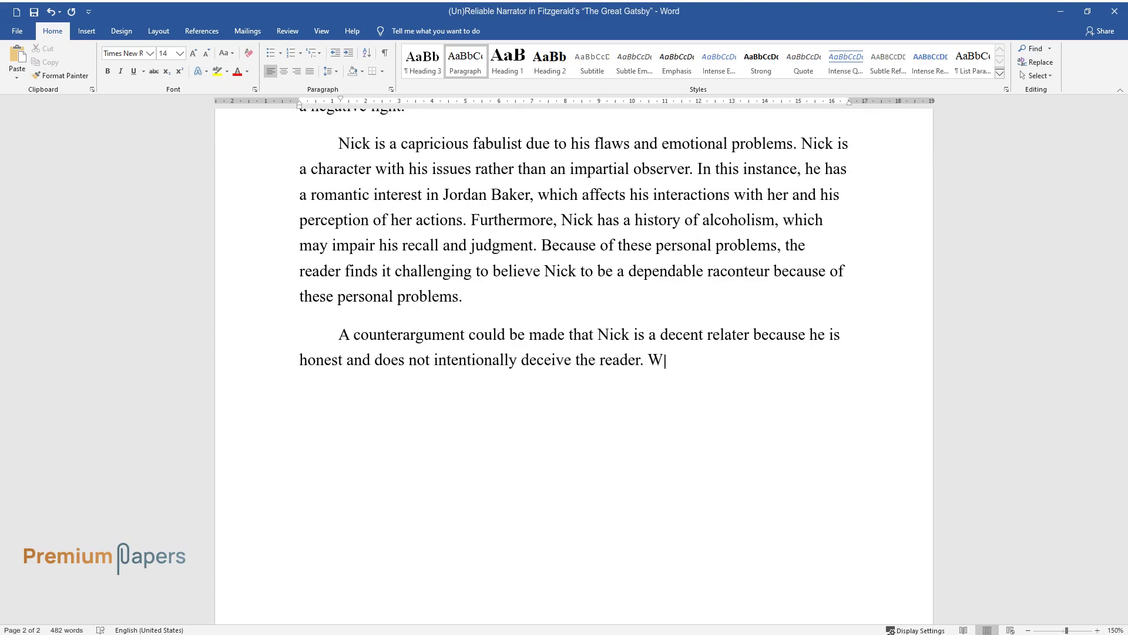
# - Finish the counterargument ending 'credibility as a relater.' and begin 'In conclusion, Nick Carraway is not a conscientious storyteller…'
pyautogui.write("s may be true, Nick's honesty does not make him a d")
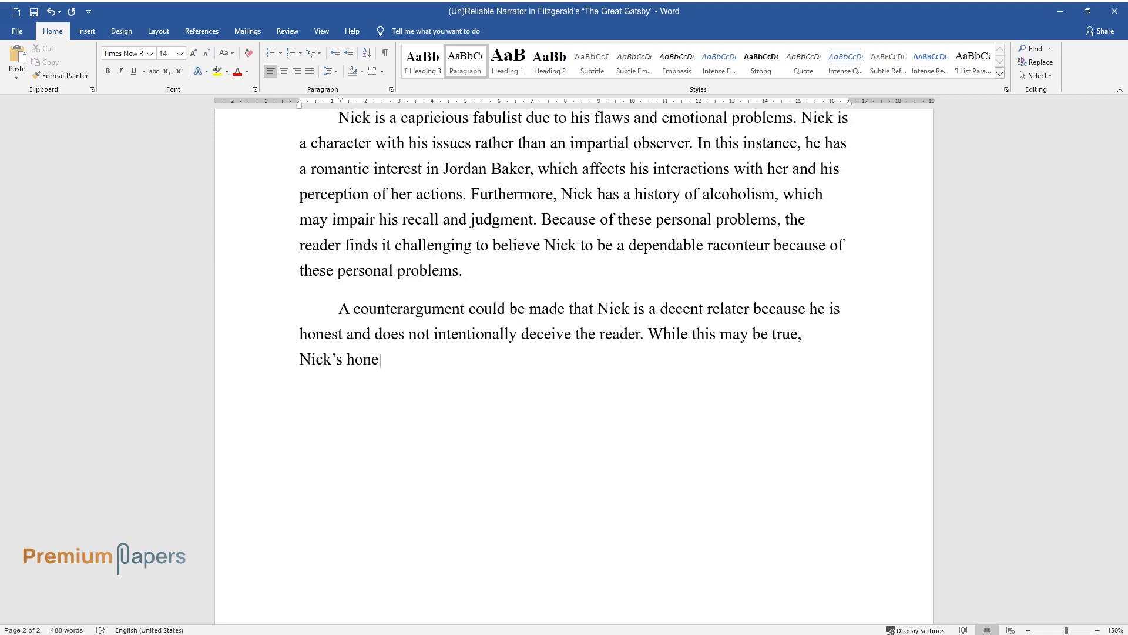
pyautogui.write('ependable')
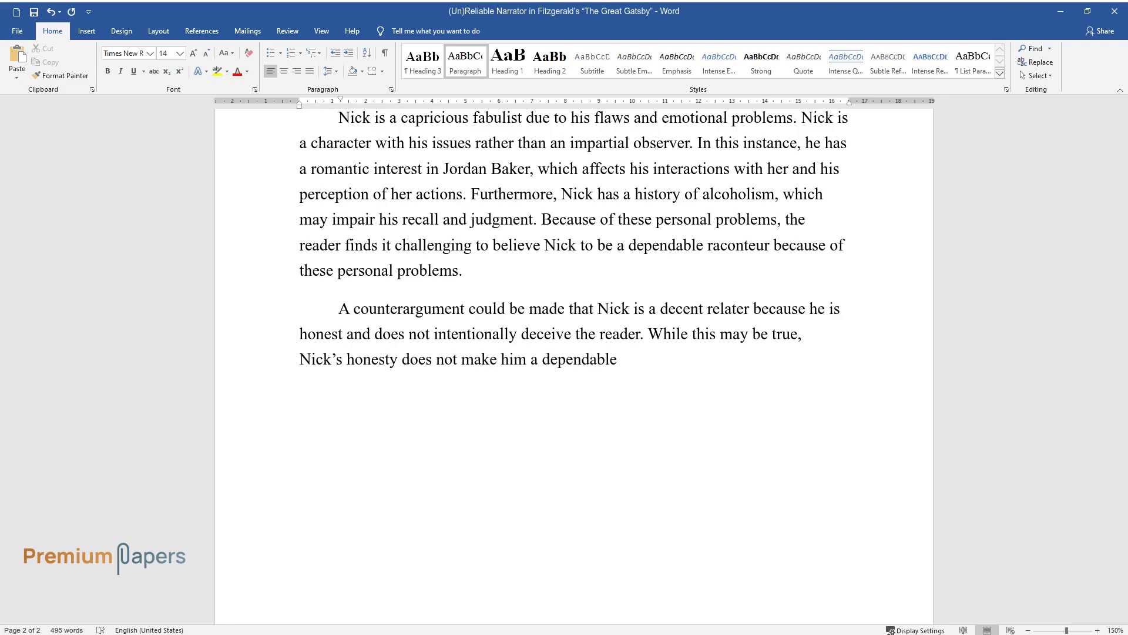
pyautogui.write(' chronicler. His bias towards Gat')
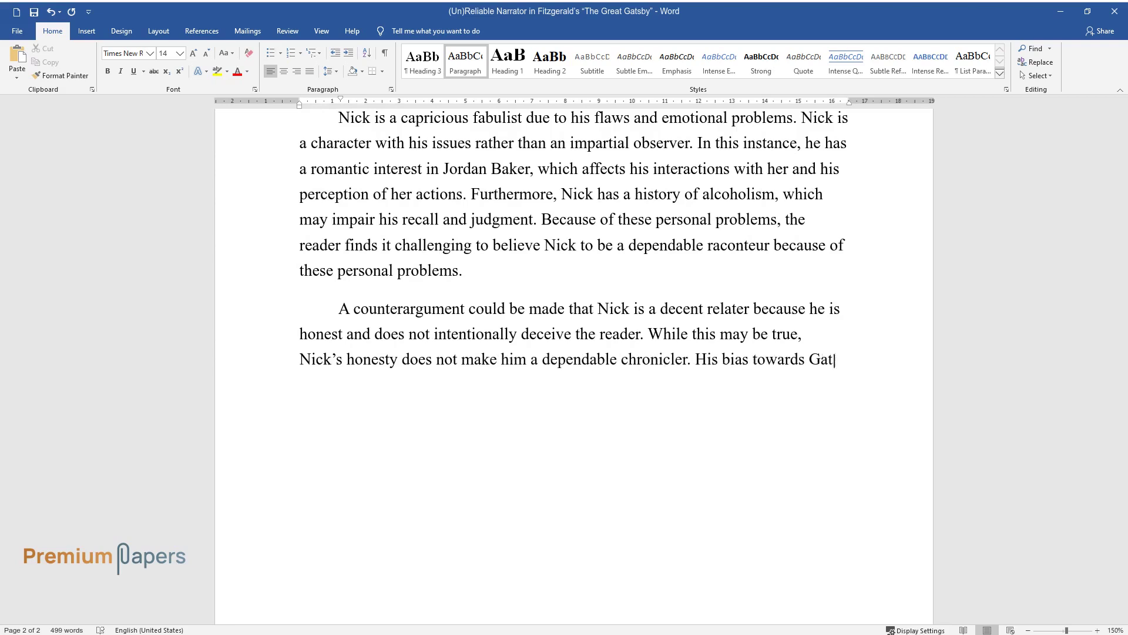
pyautogui.write('sby, limited perspective, and pers')
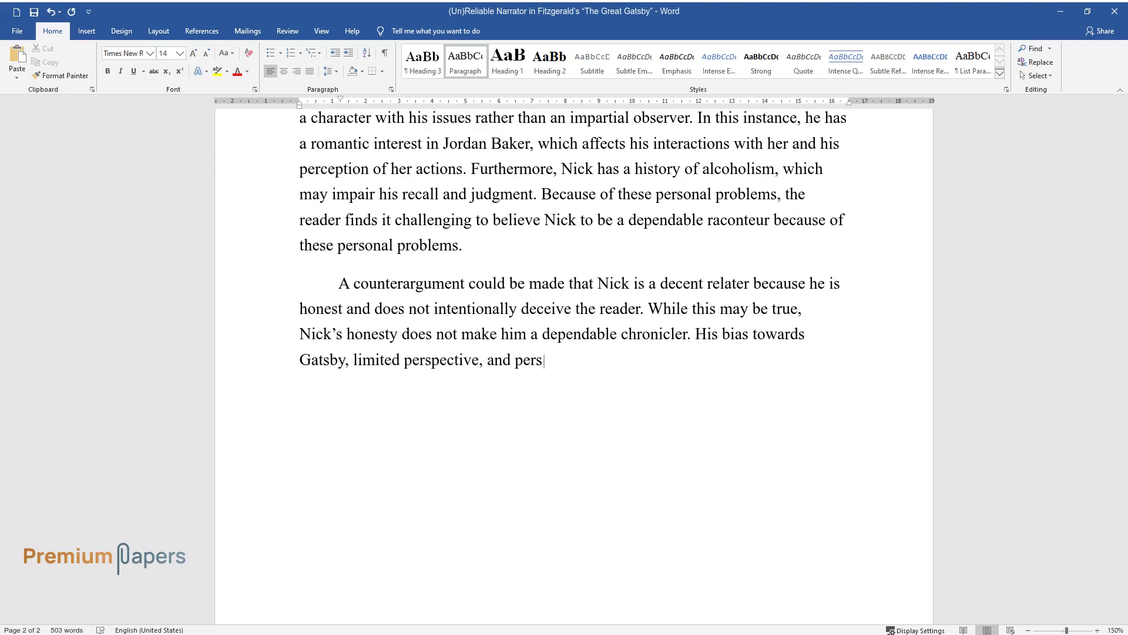
pyautogui.write('onal issues undermine his credibil')
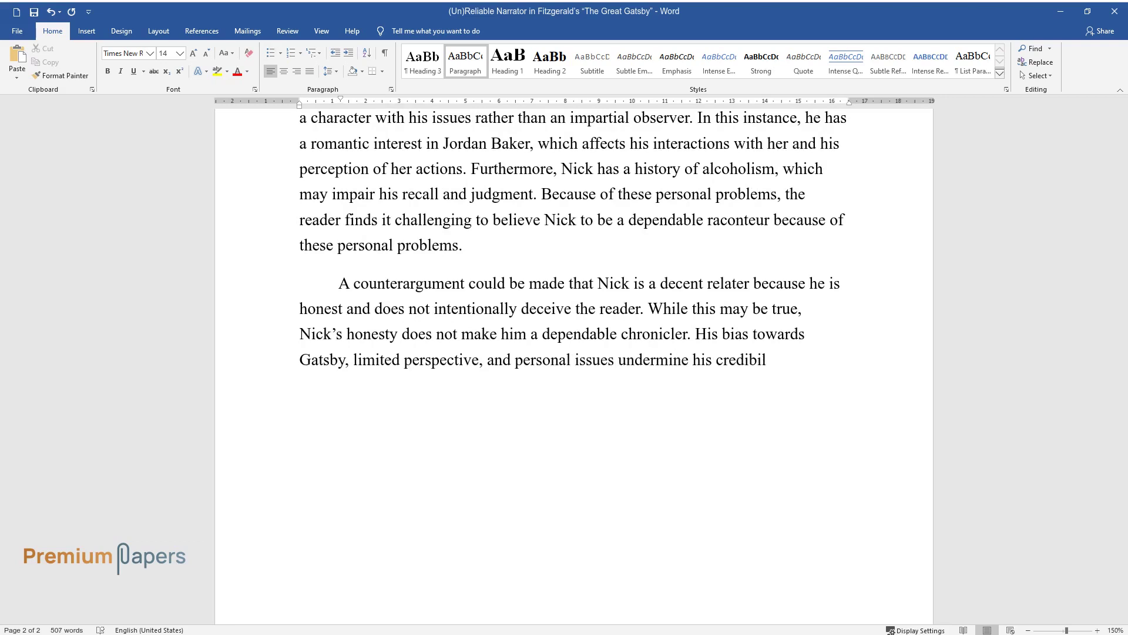
pyautogui.write('ity as a relater.')
pyautogui.press('Return')
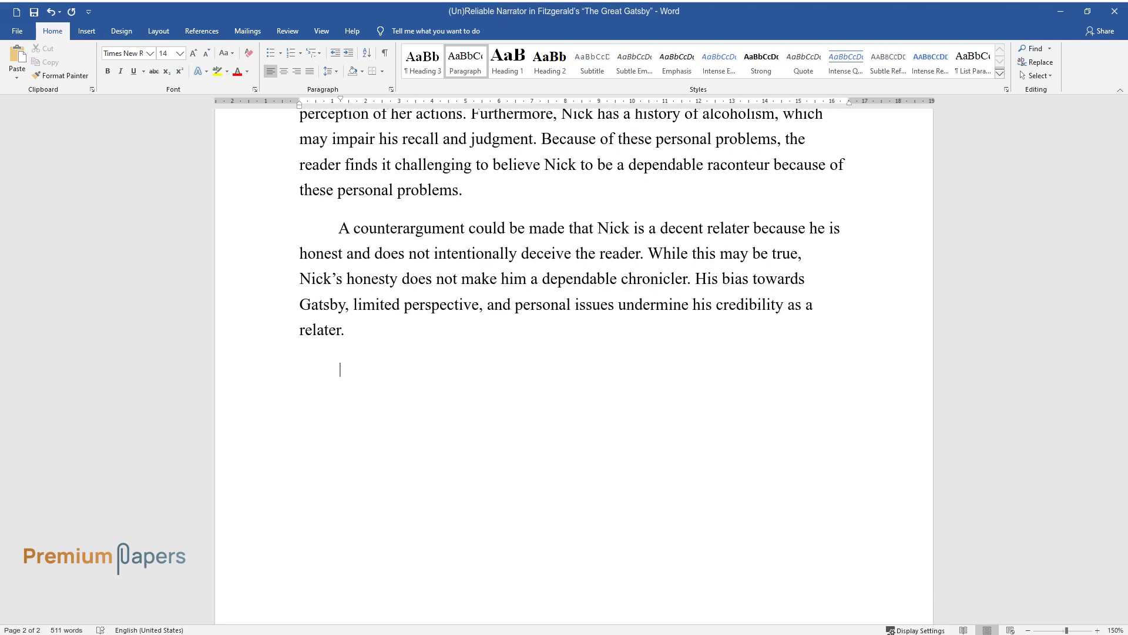
pyautogui.write('In conclusion, Nick Carraway i')
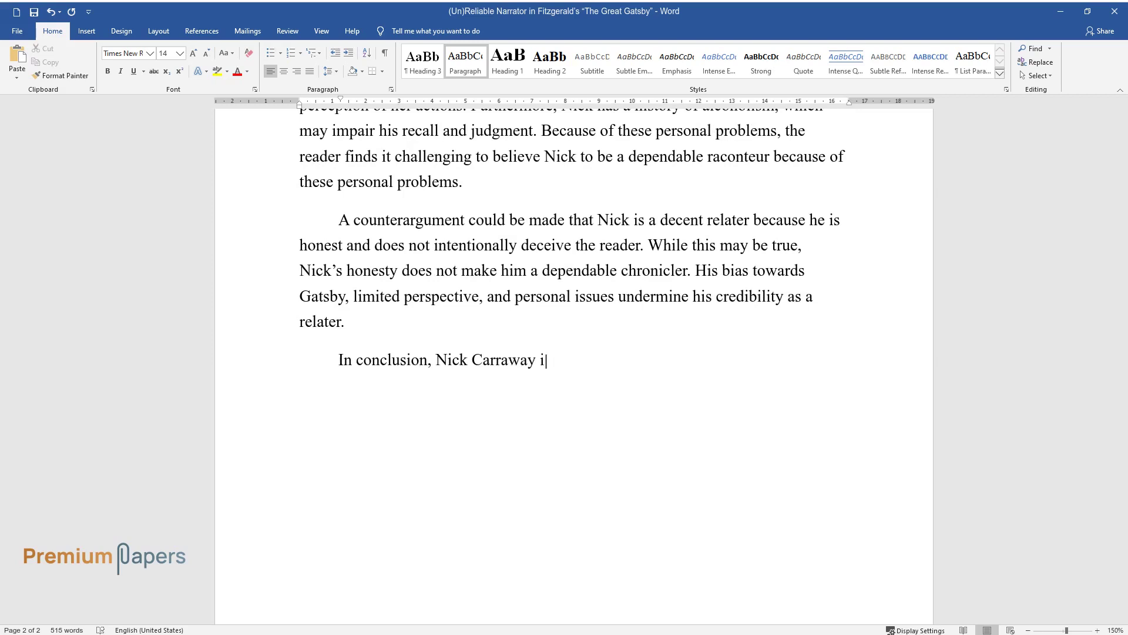
pyautogui.write('s not a conscientious storyteller in')
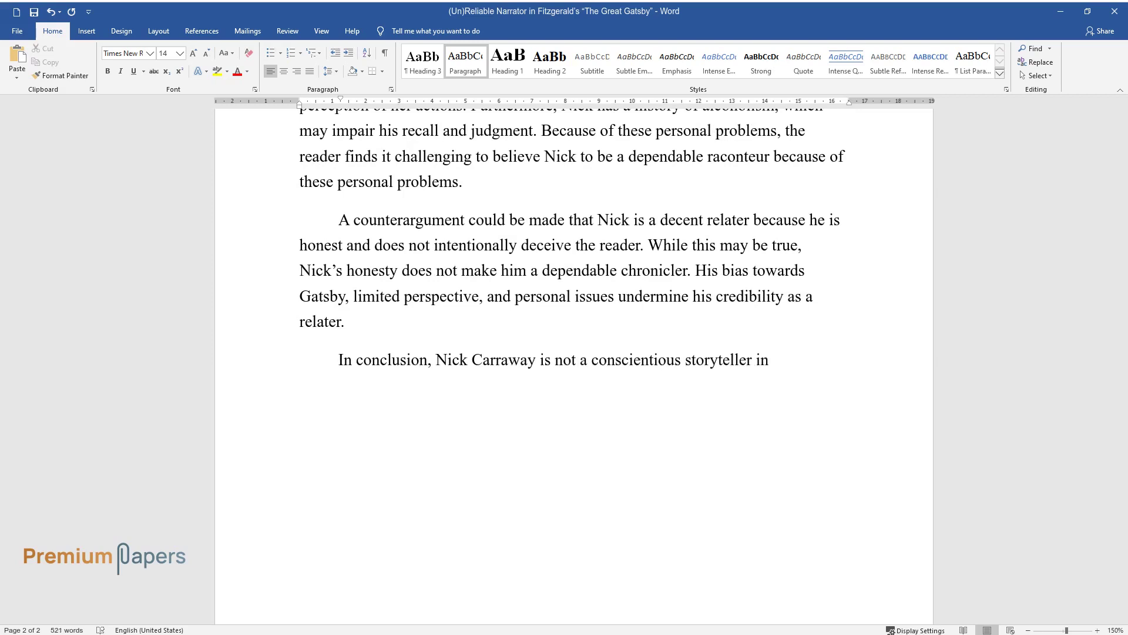
pyautogui.write(' The Great Gatsby. The reader finds')
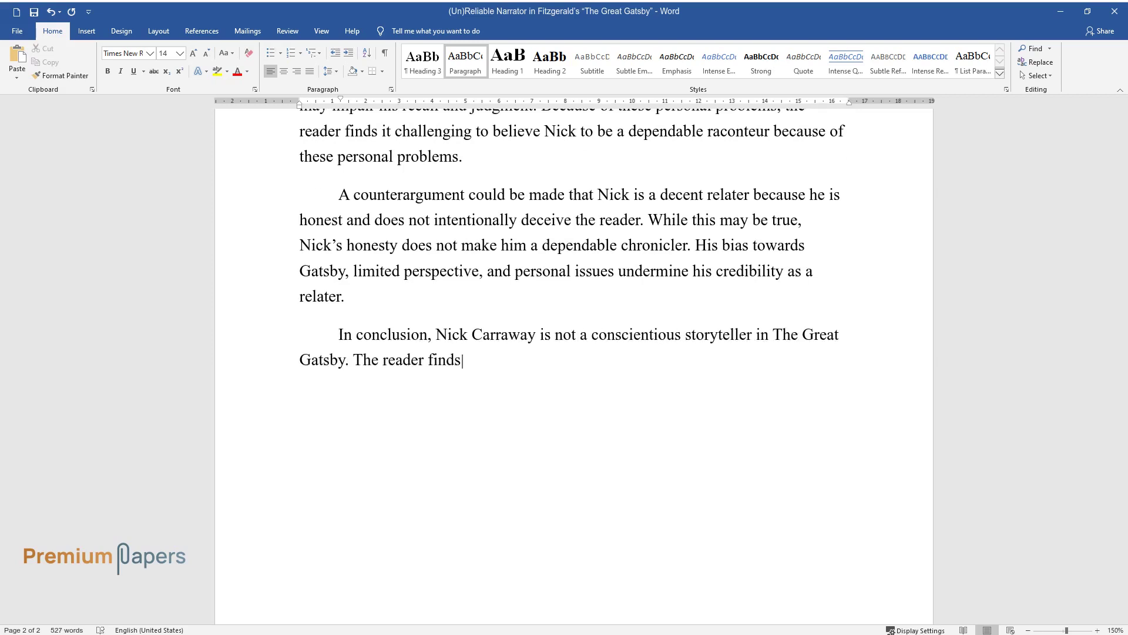
pyautogui.write(' it challenging to believe him to be')
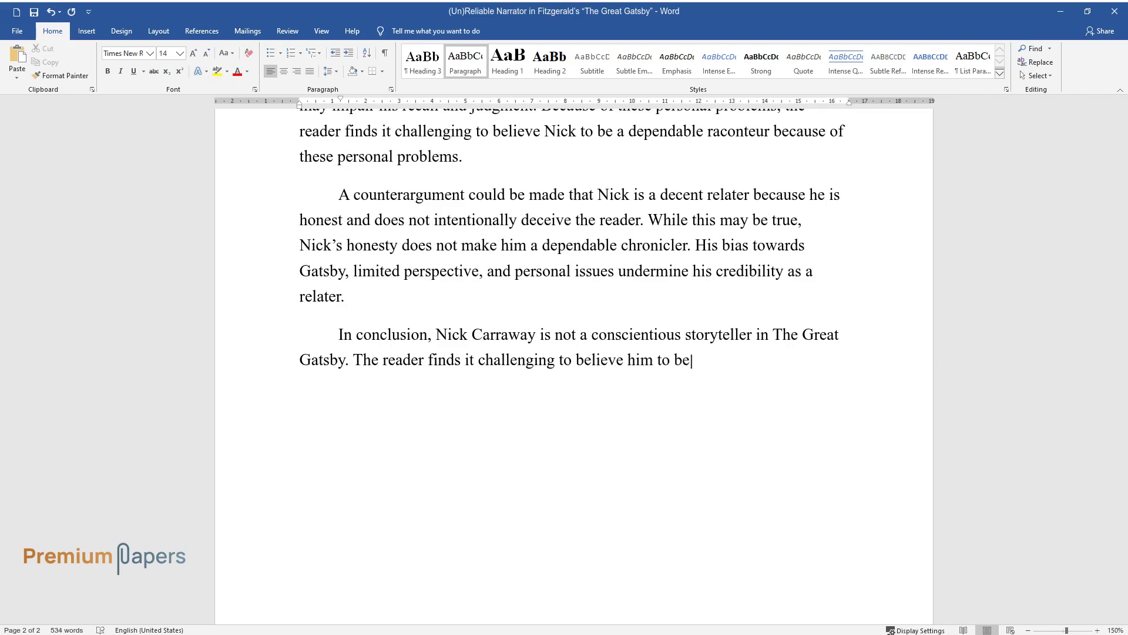
pyautogui.write(' a reliable narrator becau')
pyautogui.write('se of his')
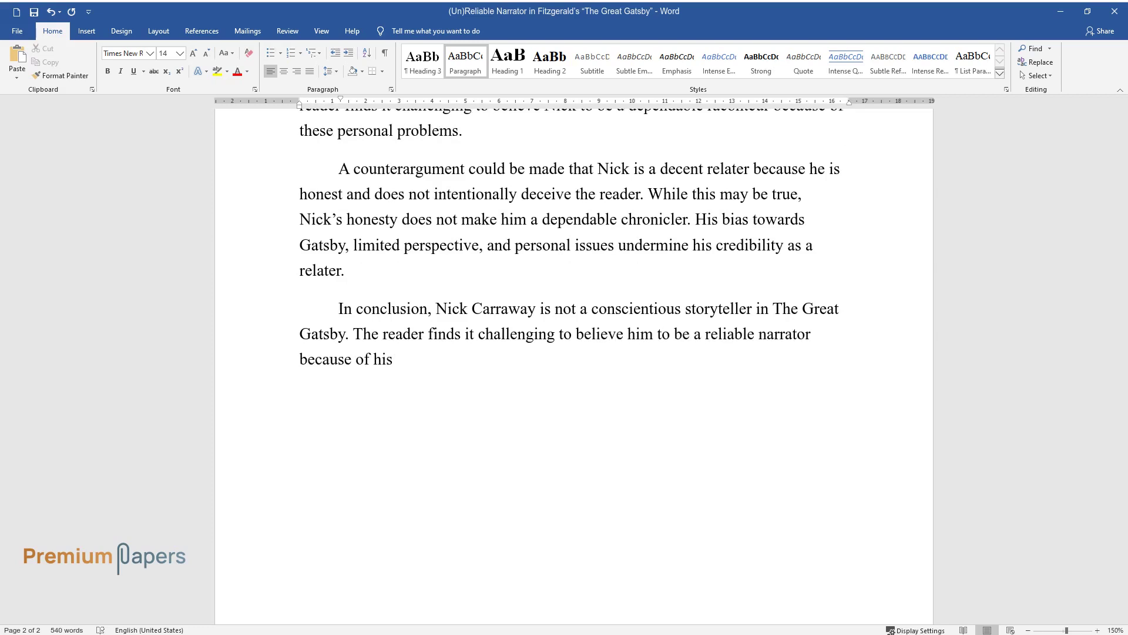
pyautogui.write(' prejudice against Gatsby, his con')
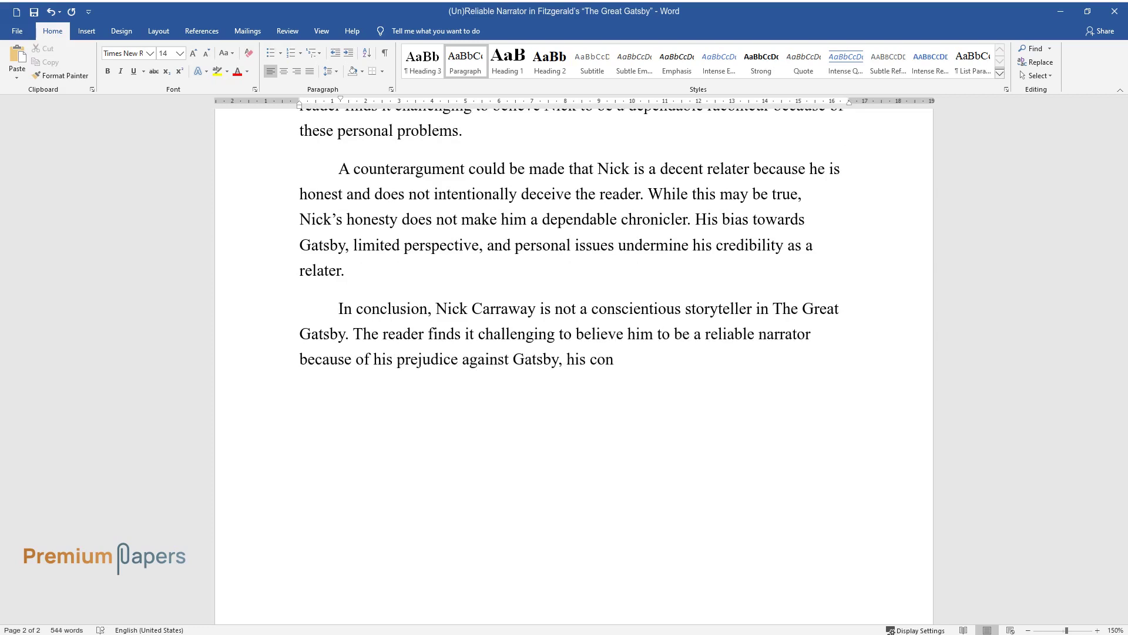
pyautogui.write("strained understanding of the events, and his problems. Nick's ho")
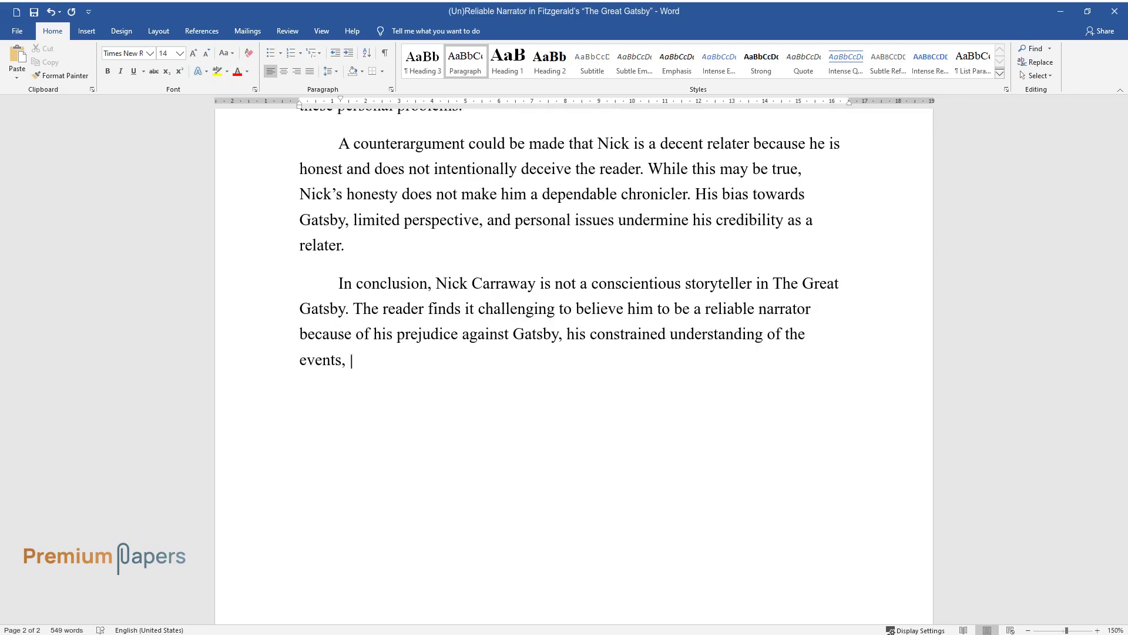
pyautogui.write('nesty is ')
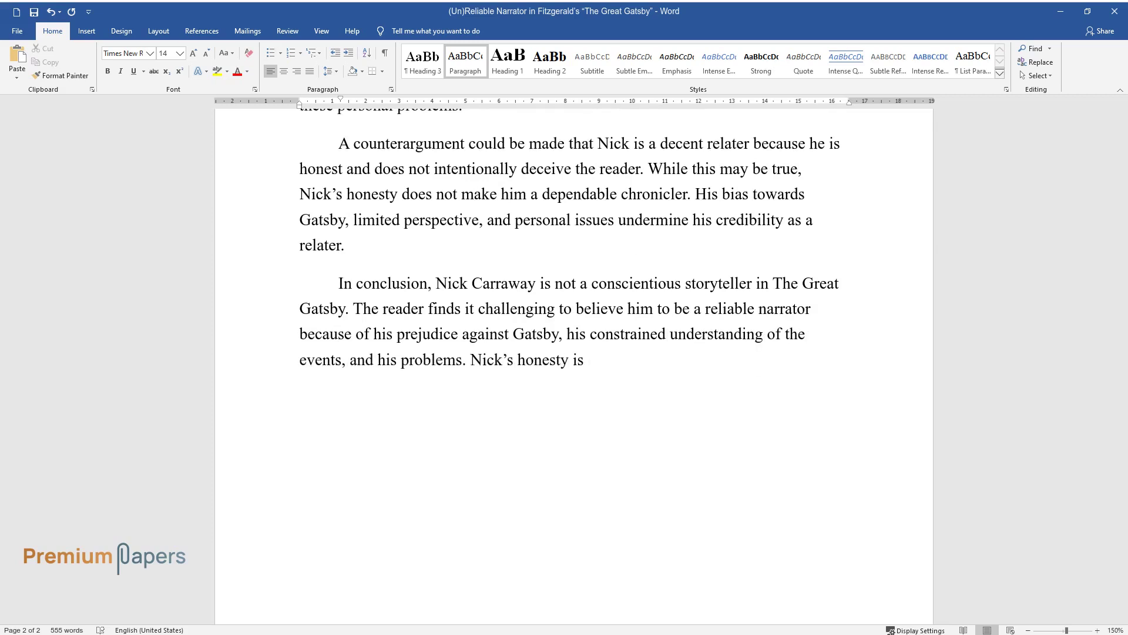
pyautogui.write('admirable, but it is insufficient to')
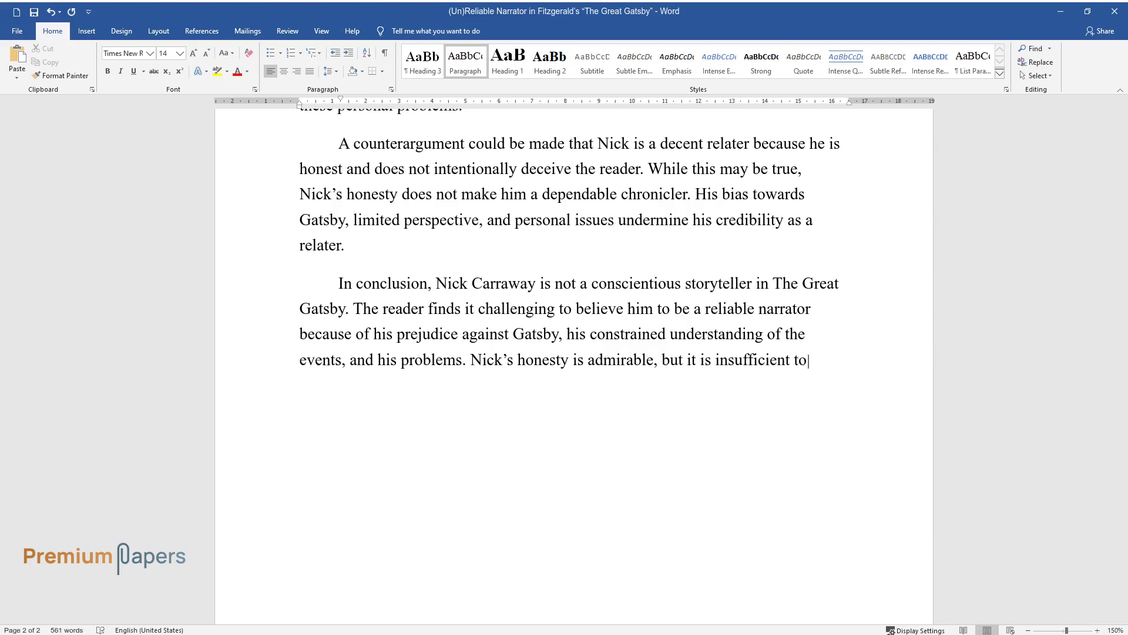
pyautogui.write(' make him a trustworthy raconteur. ')
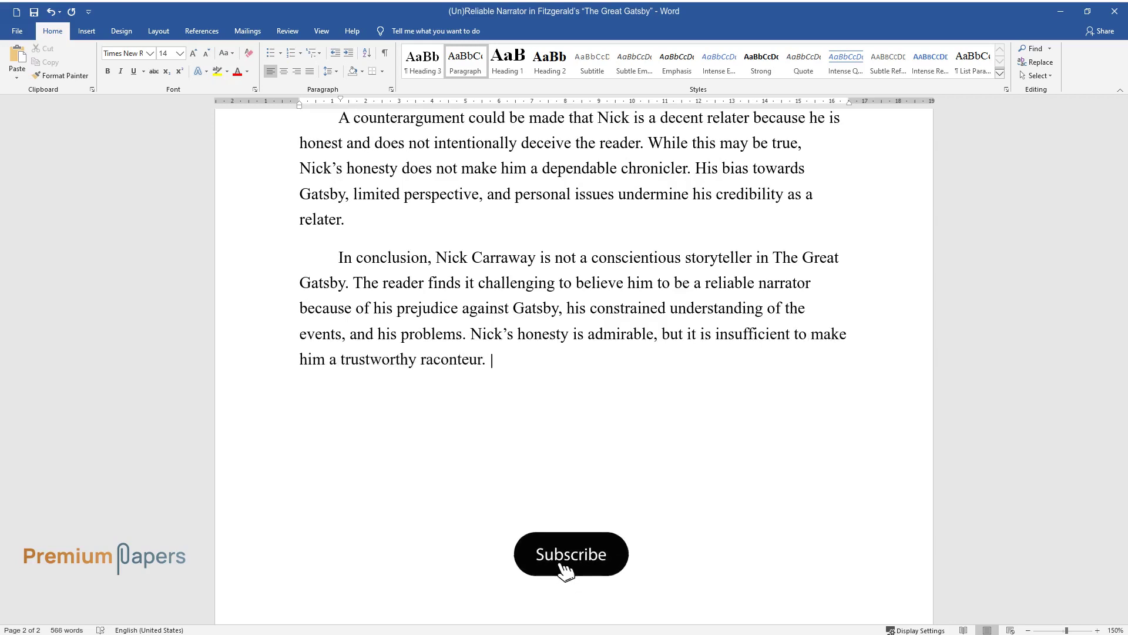
pyautogui.write("The novel's happenings should be rea")
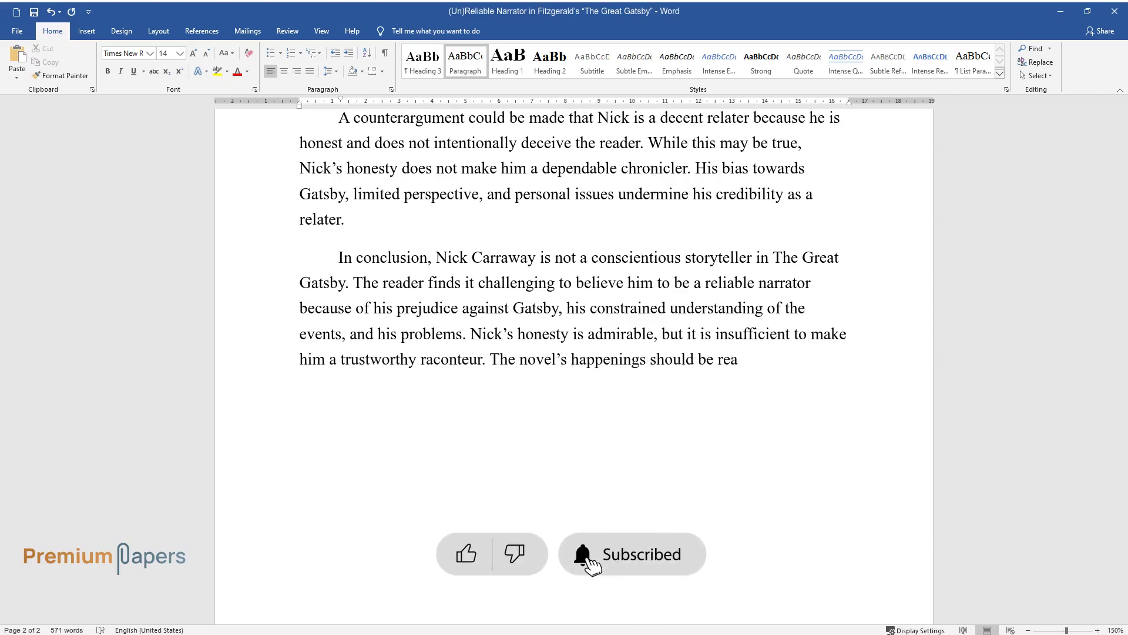
pyautogui.write("d critically, and the reader should be aware of Nick's")
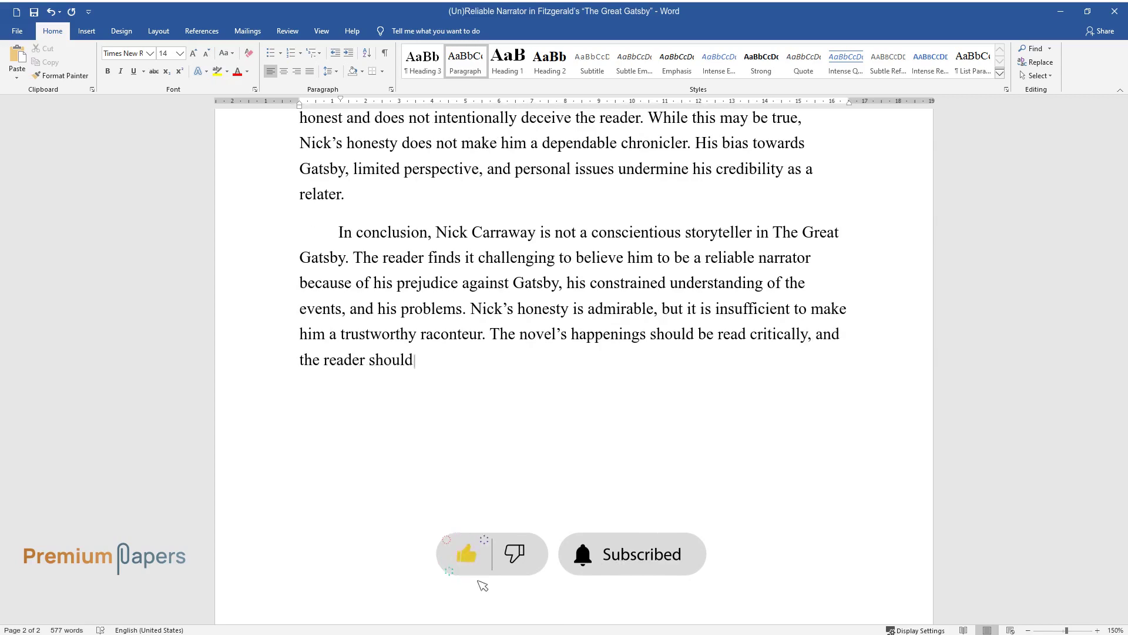